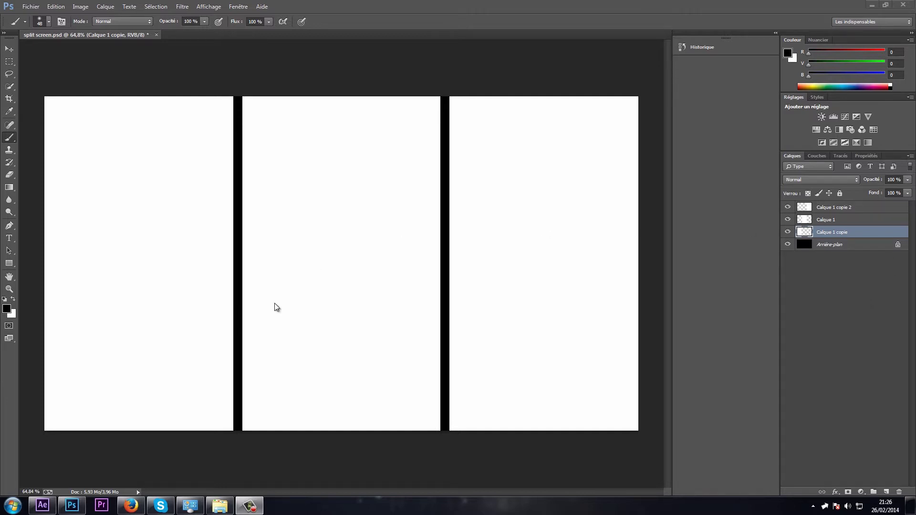
Play the finished video "ecran partagé" from the Split screen folder, pause it to examine its three panels, and put the player away.
left_click(220, 509)
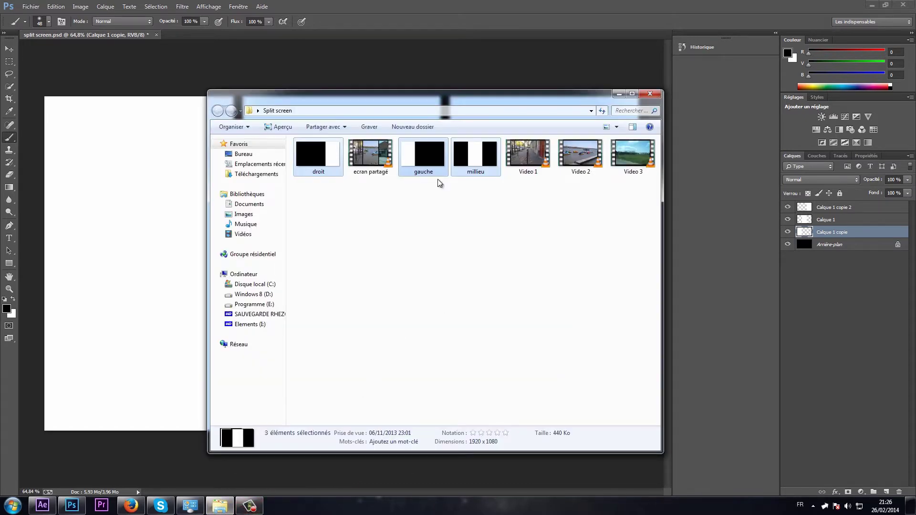
double_click(385, 158)
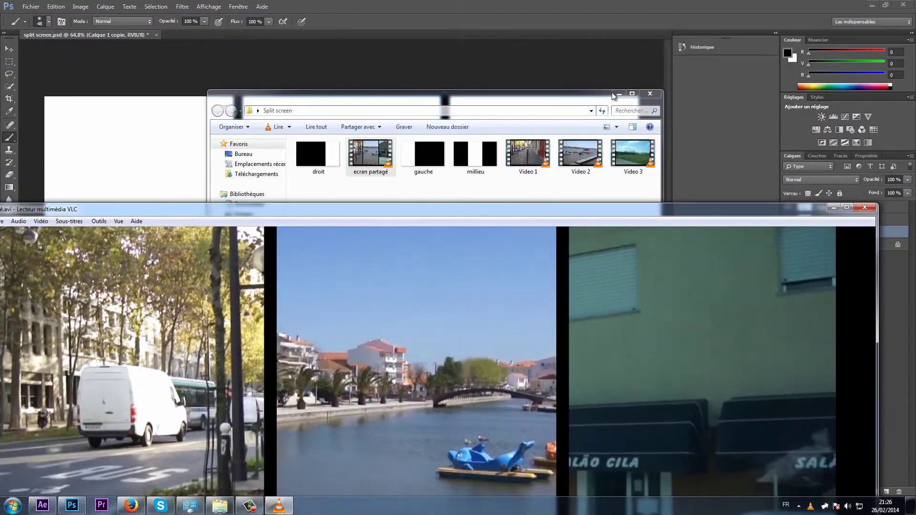
left_click(614, 93)
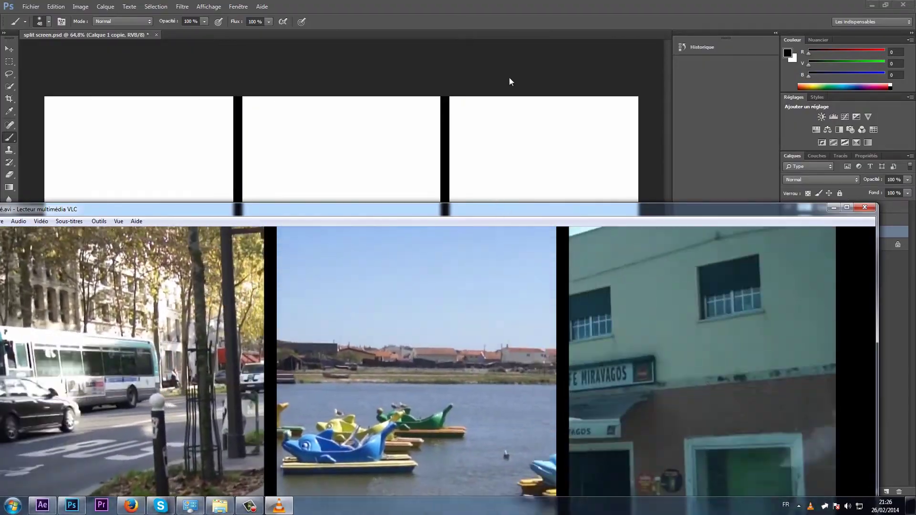
left_click_drag(509, 209, 502, 0)
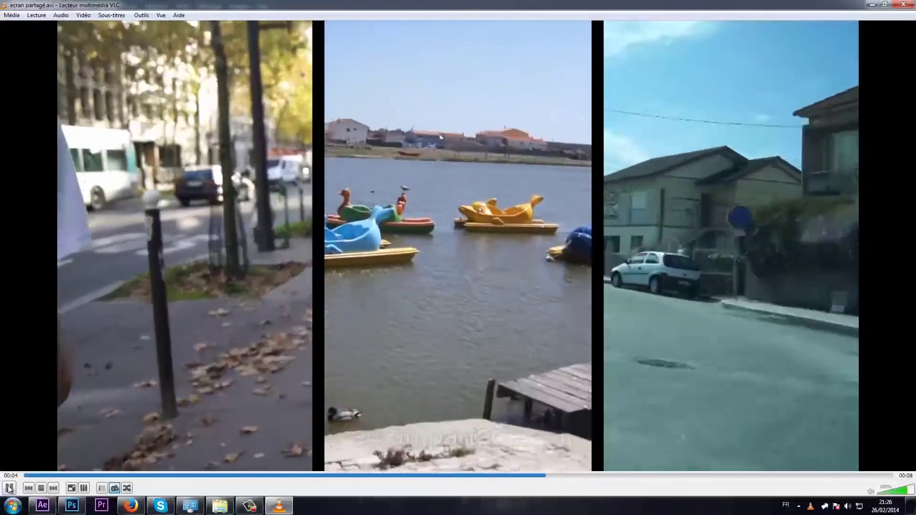
left_click(10, 488)
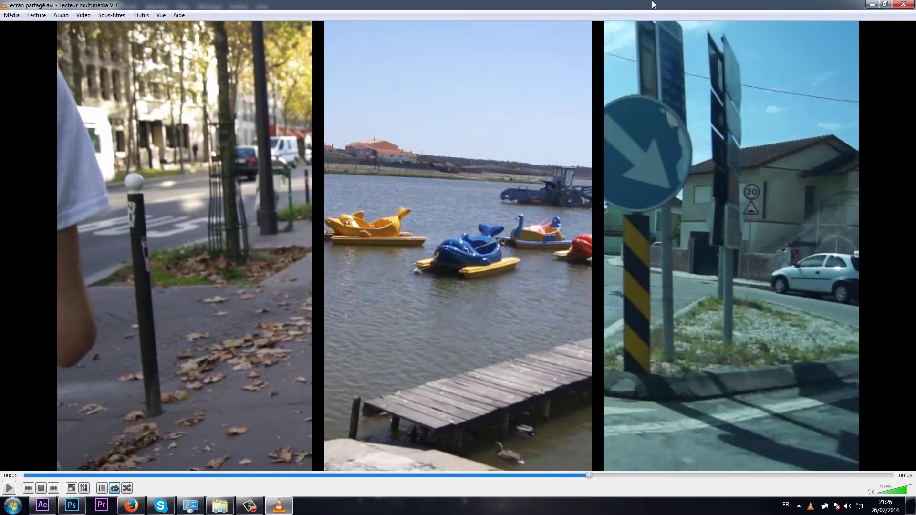
left_click_drag(523, 4, 486, 281)
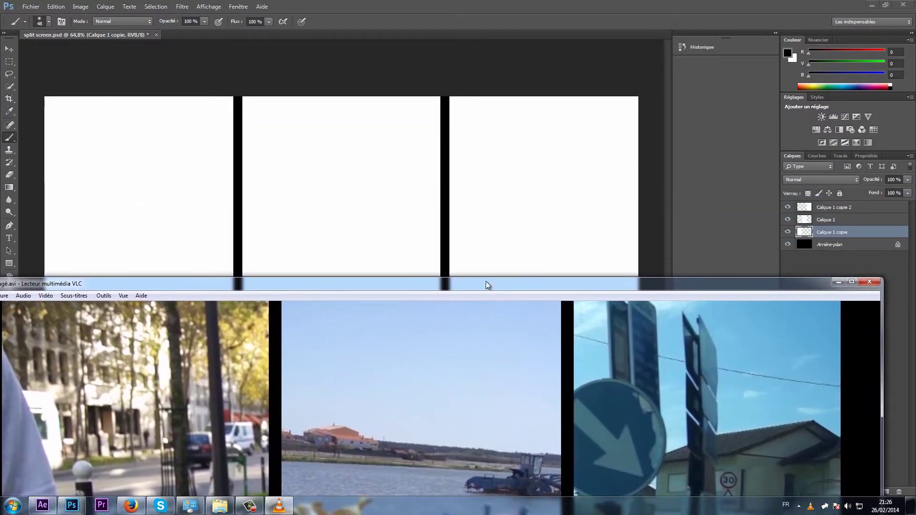
left_click(839, 283)
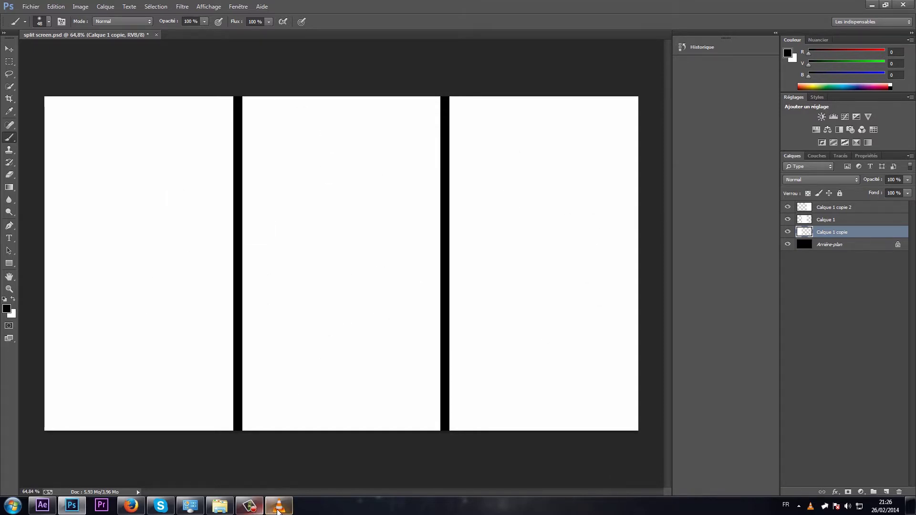
Compare the paused split-screen video with the three-panel Photoshop template behind it.
left_click(279, 505)
left_click_drag(395, 295, 489, 216)
left_click_drag(672, 217, 352, 223)
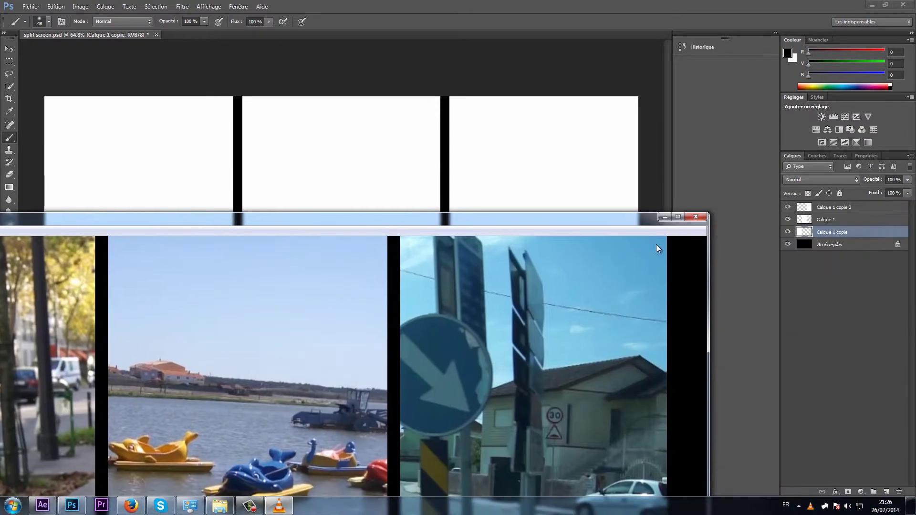
left_click(664, 219)
Toggle the visibility of the three panel layers until only Calque 1 copie shows over the black background.
left_click(788, 220)
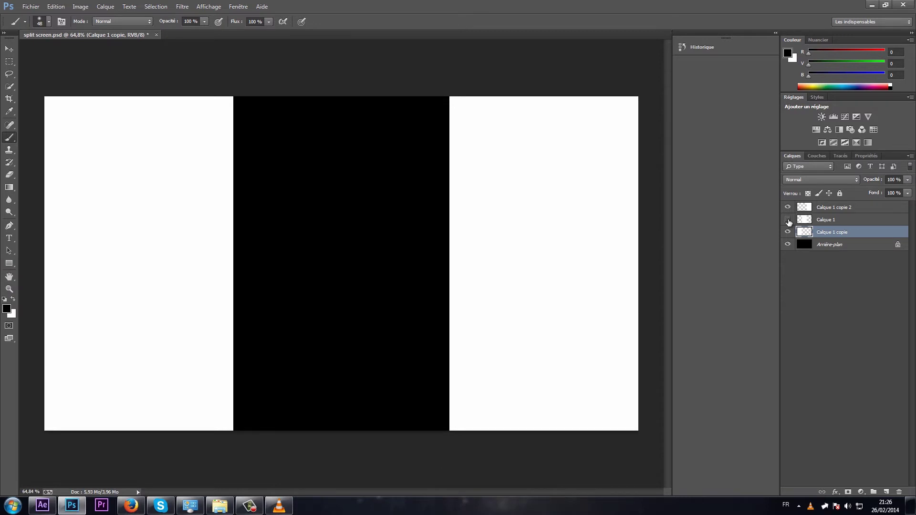
left_click(788, 207)
left_click(788, 220)
left_click(788, 208)
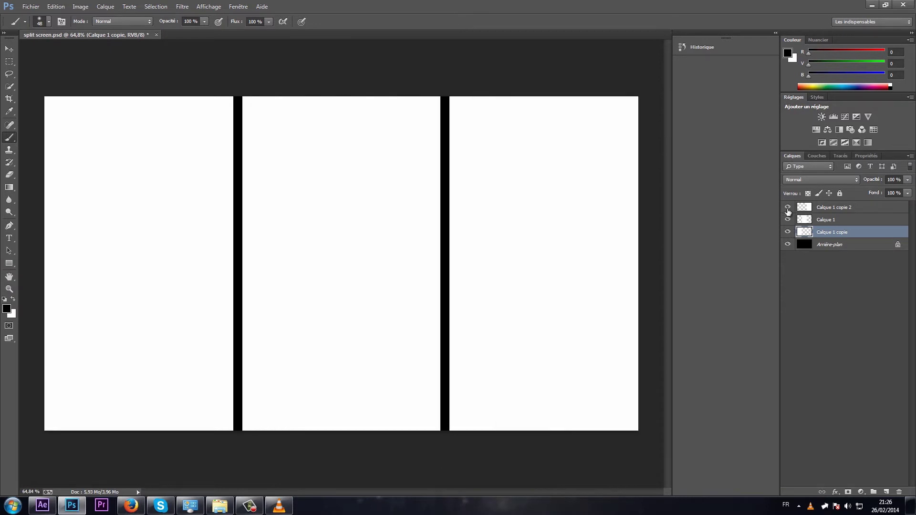
left_click(789, 219)
left_click(788, 207)
left_click(788, 232)
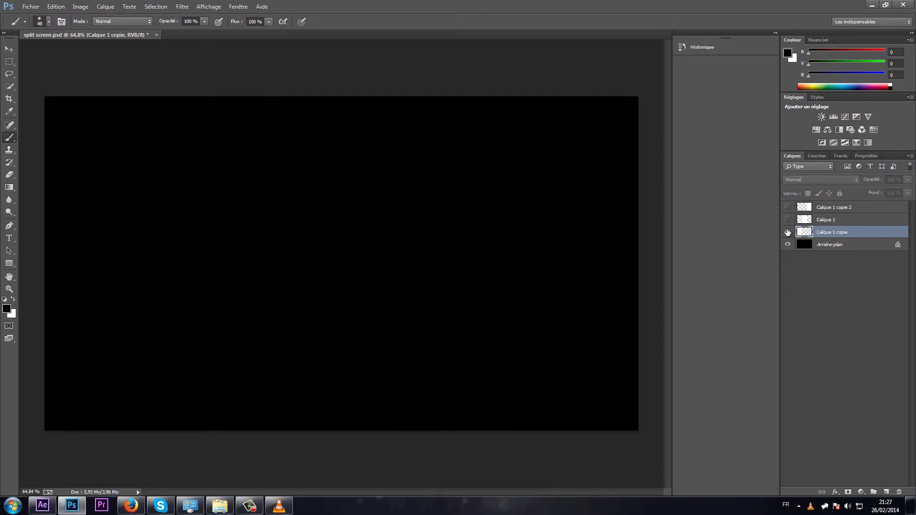
left_click(788, 232)
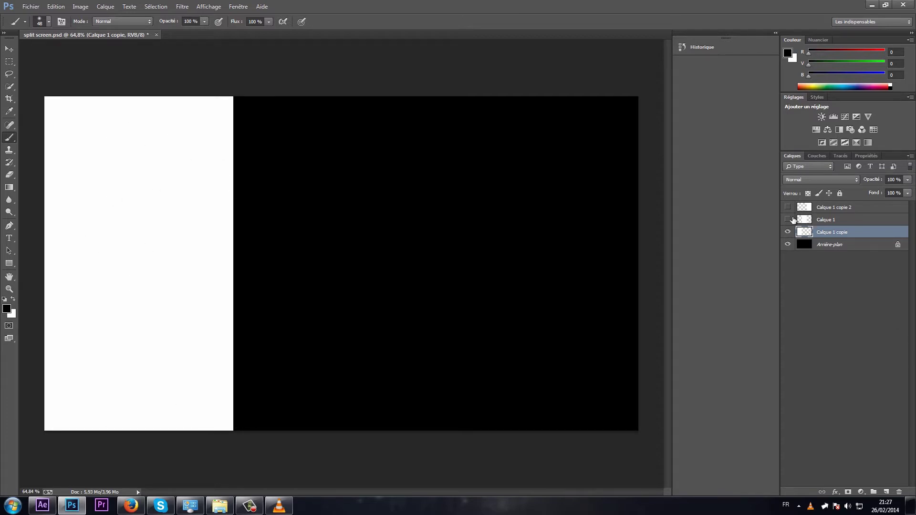
Examine the Calque 1 and Calque 1 copie 2 panels against the black background, leaving all three panel layers hidden.
left_click(788, 219)
left_click(788, 208)
left_click(788, 207)
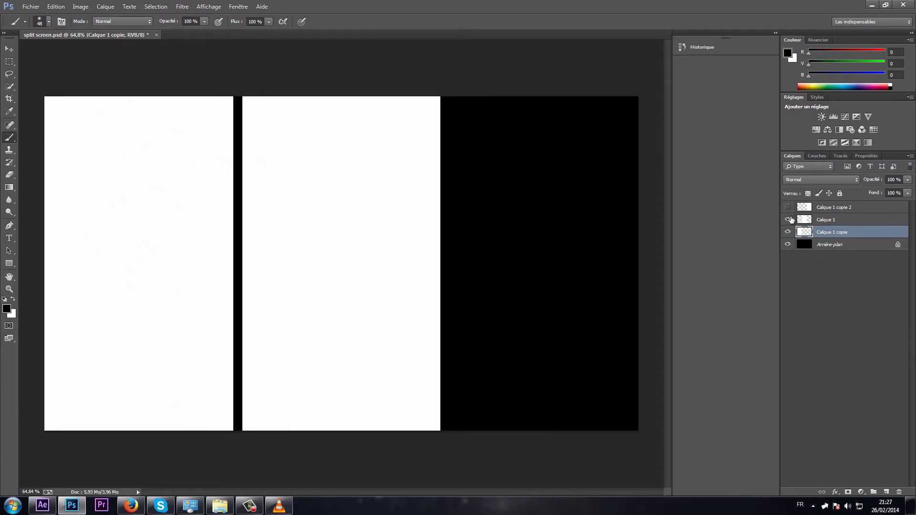
left_click(788, 220)
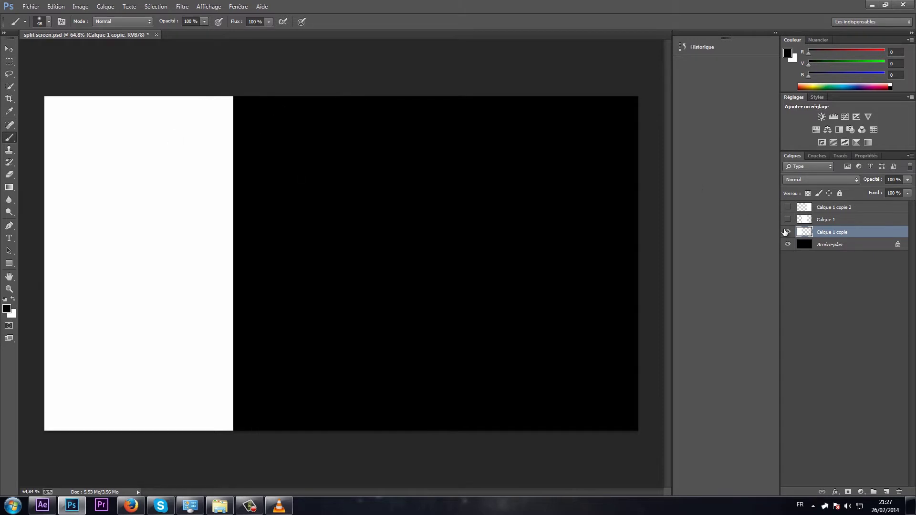
left_click(788, 232)
left_click(788, 219)
left_click(788, 219)
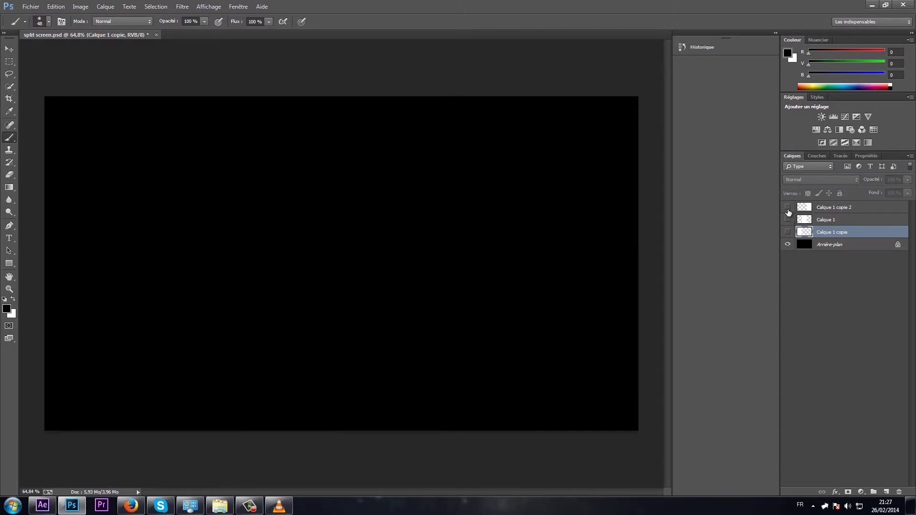
left_click(788, 207)
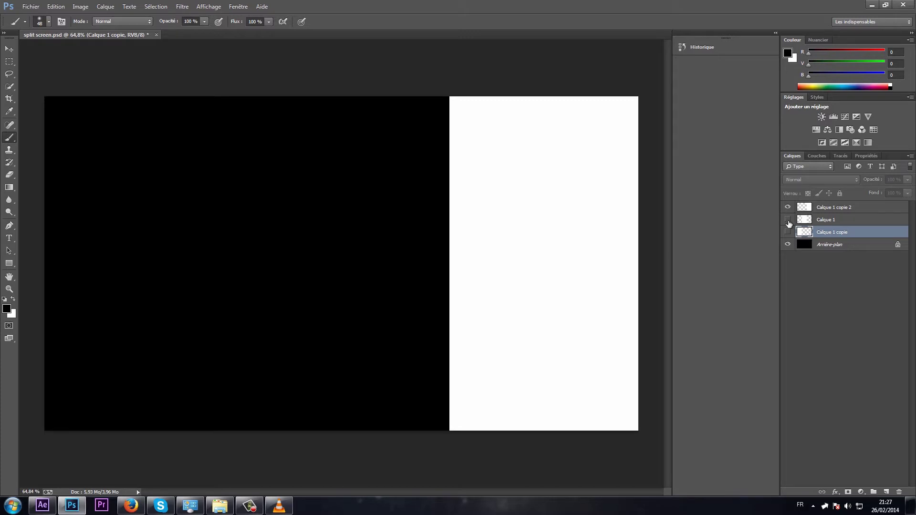
left_click(788, 207)
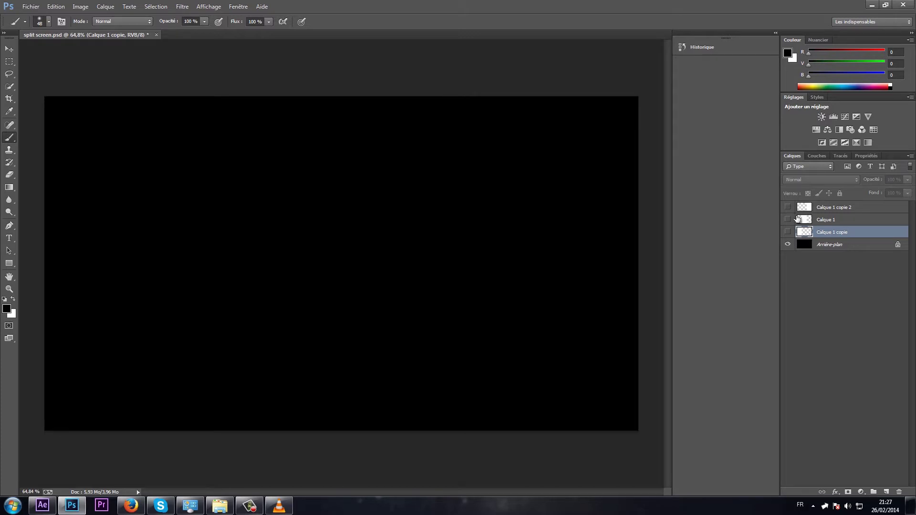
Examine the exported mask images millieu, gauche and droit in the Split screen folder on the desktop.
left_click(871, 6)
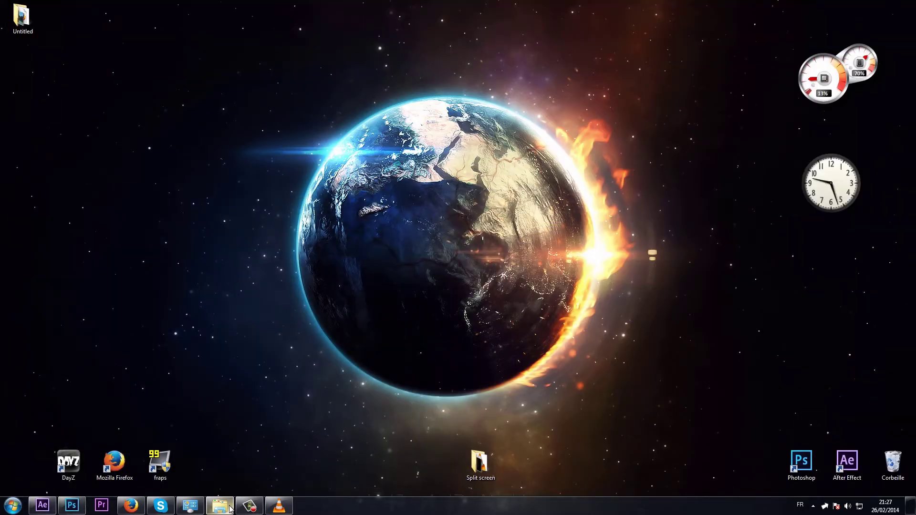
left_click(233, 508)
left_click(475, 158)
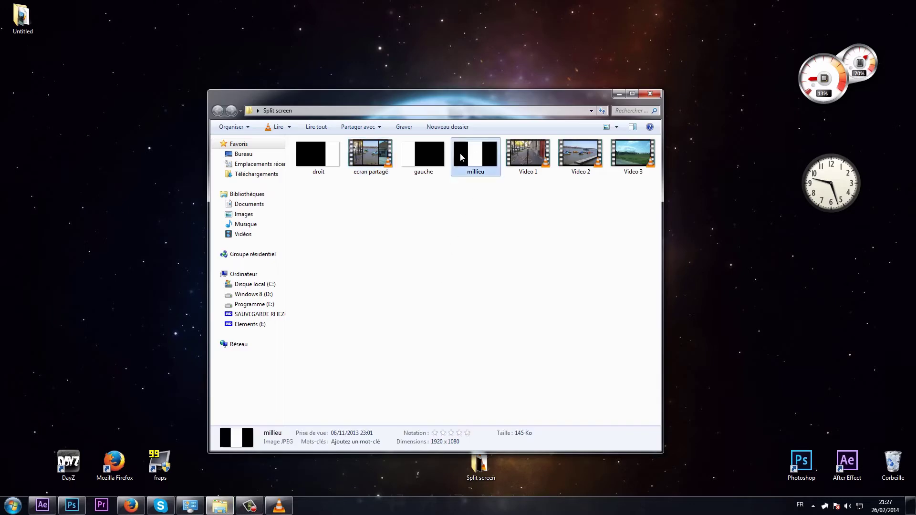
left_click(427, 161)
left_click(318, 155)
left_click(423, 162)
left_click(472, 169)
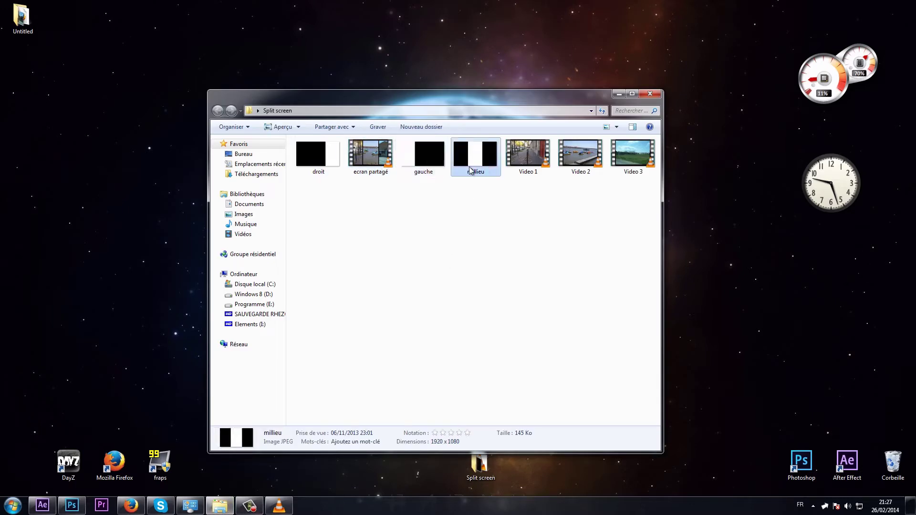
left_click(408, 164)
left_click(327, 162)
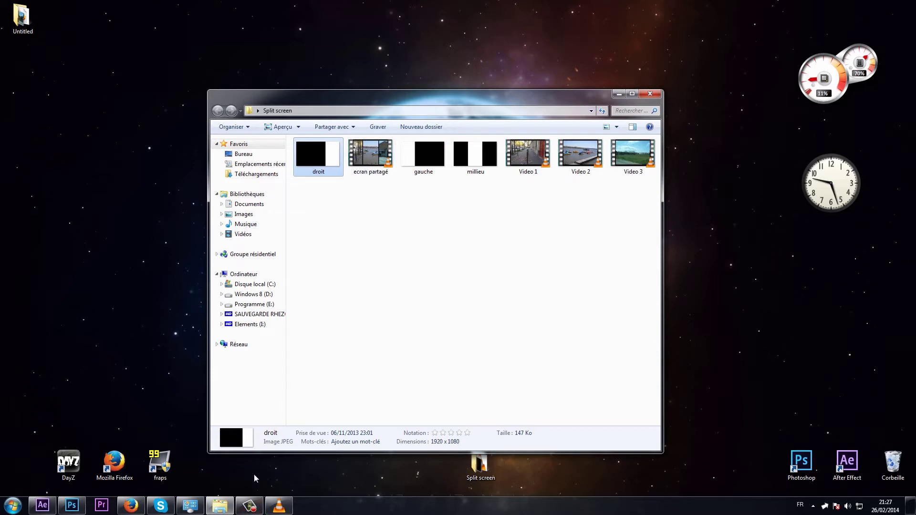
Switch to After Effects and empty the project by deleting the three images, the Solides folder and Composition 1.
left_click(42, 505)
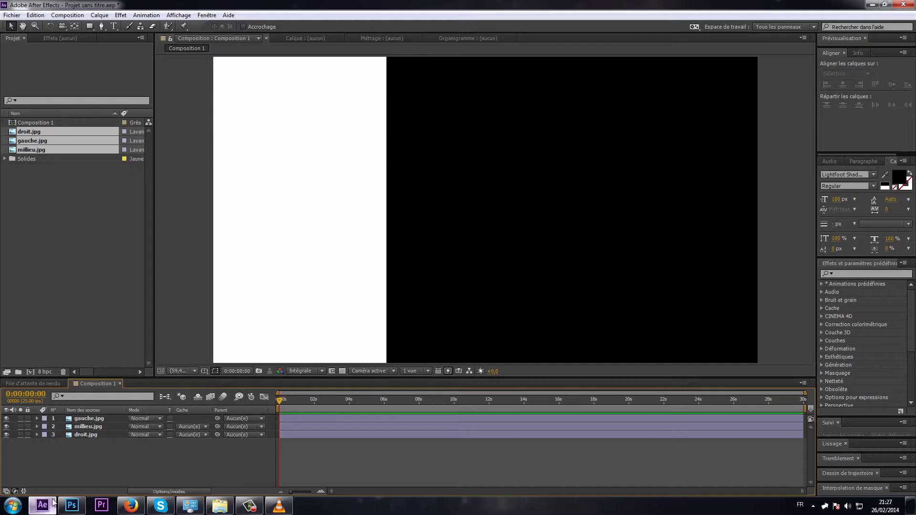
left_click(21, 151)
left_click_drag(23, 174, 17, 129)
key("Delete")
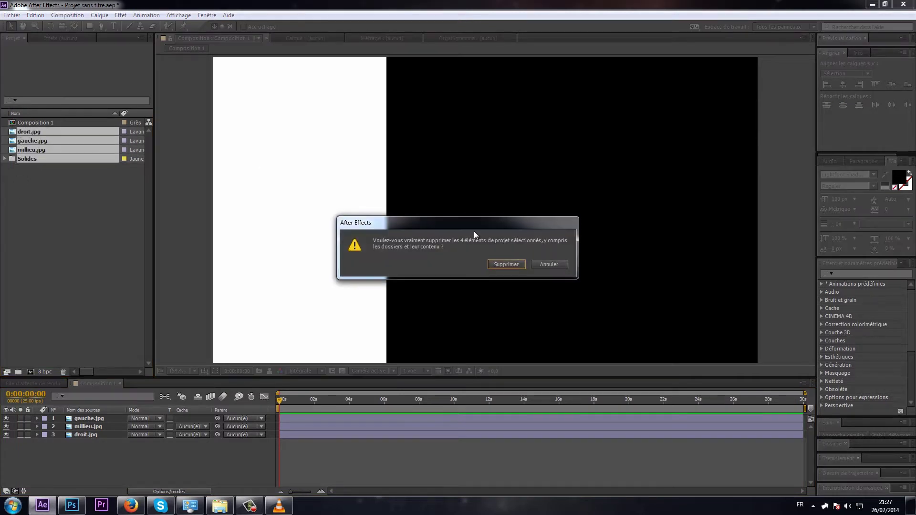
key("Return")
left_click(45, 121)
key("Delete")
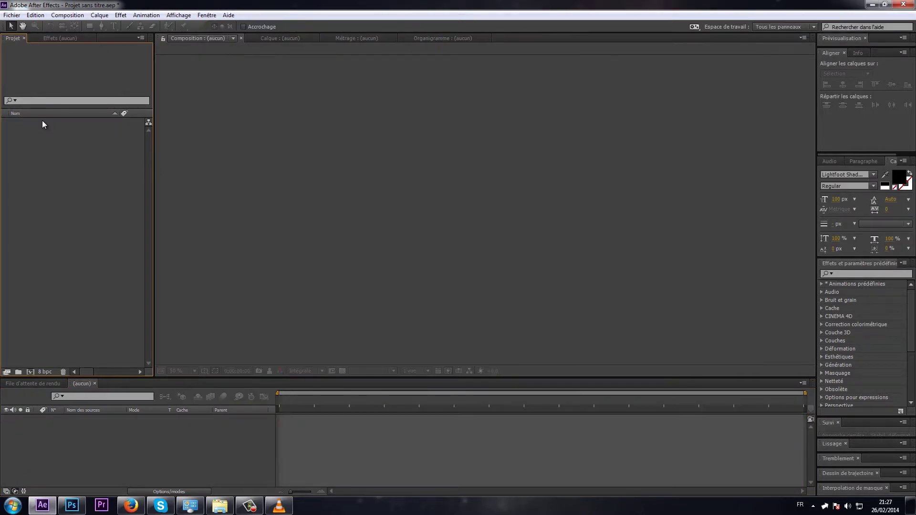
Import Video 1, Video 2 and Video 3 from the Split screen folder into the After Effects project.
left_click(220, 505)
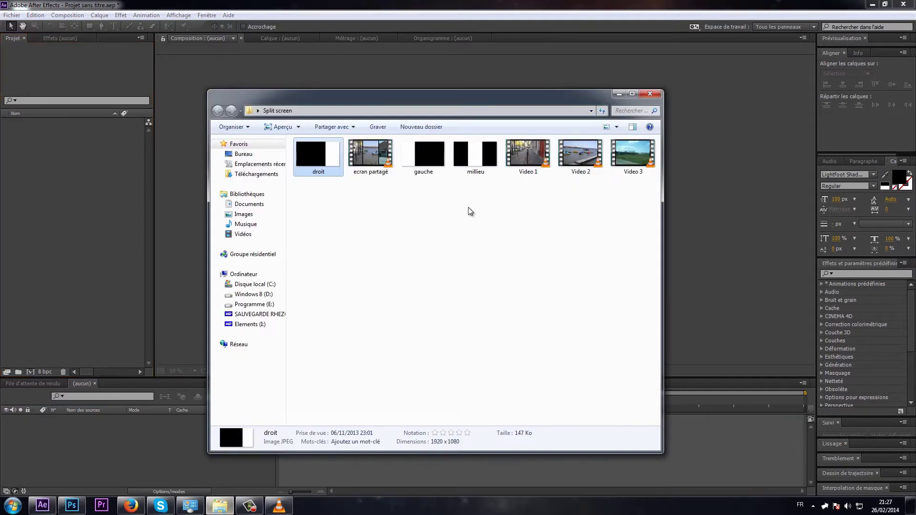
left_click(527, 152)
left_click_drag(519, 203, 666, 143)
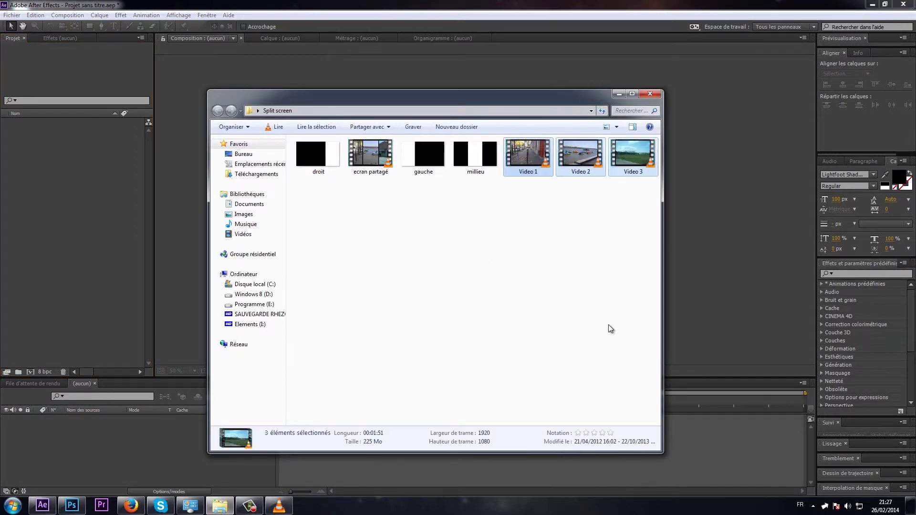
left_click(623, 215)
left_click_drag(529, 199, 676, 163)
left_click(561, 247)
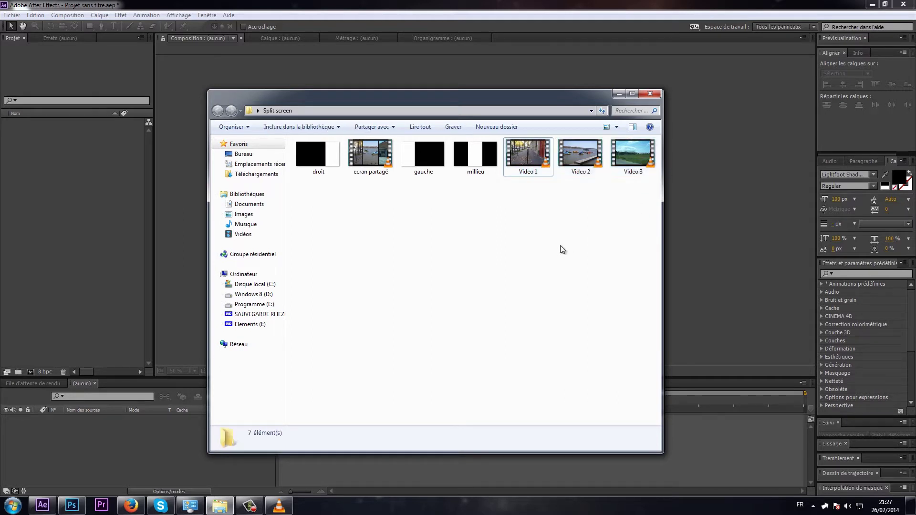
left_click_drag(520, 202, 663, 155)
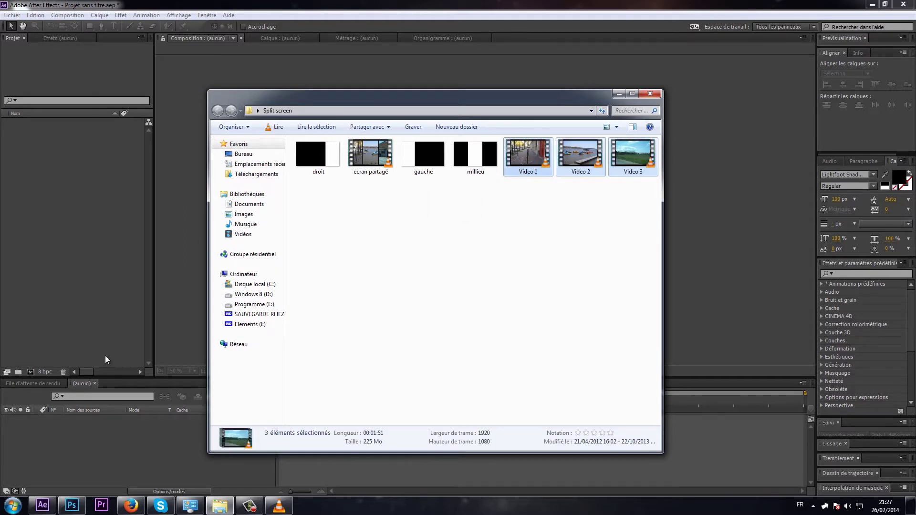
left_click_drag(106, 360, 106, 360)
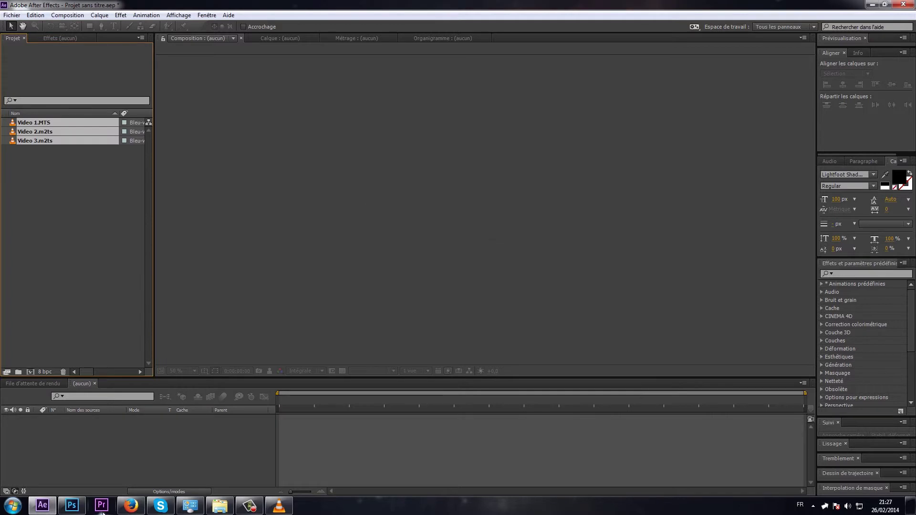
Try to import the images droit, gauche and millieu together from the Split screen folder into the project.
left_click(220, 505)
left_click_drag(511, 215, 420, 162)
left_click(447, 211)
left_click_drag(475, 200, 404, 161)
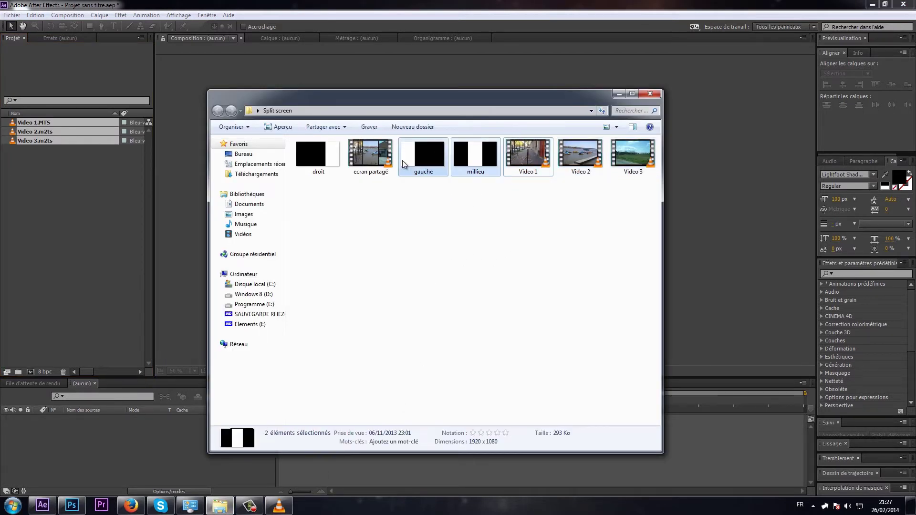
left_click(322, 166, "ctrl")
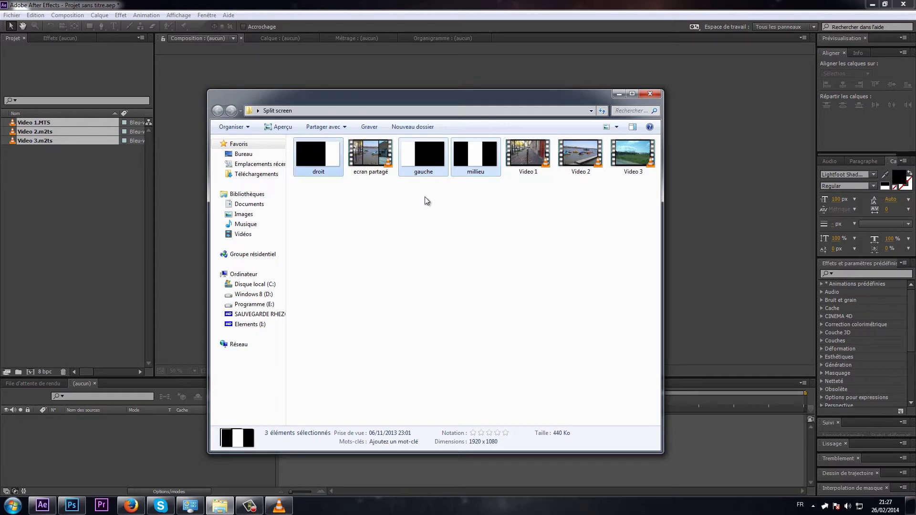
left_click_drag(422, 199, 96, 229)
left_click(338, 148)
key("super")
key("super")
left_click(460, 173)
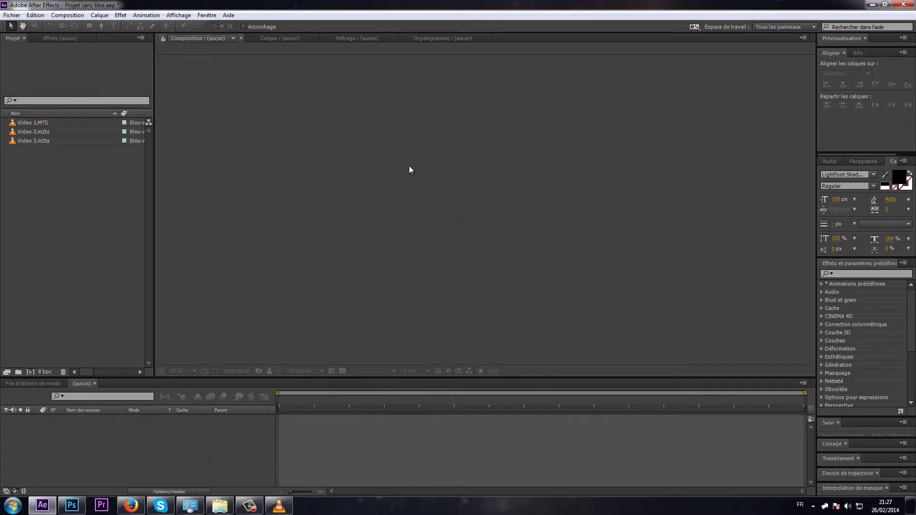
Import the images millieu, gauche and droit individually with After Effects beside the Split screen folder, then restore After Effects to full screen.
left_click_drag(491, 4, 687, 125)
left_click_drag(408, 164, 506, 340)
left_click_drag(317, 137, 404, 227)
left_click_drag(392, 112, 199, 110)
left_click(125, 155)
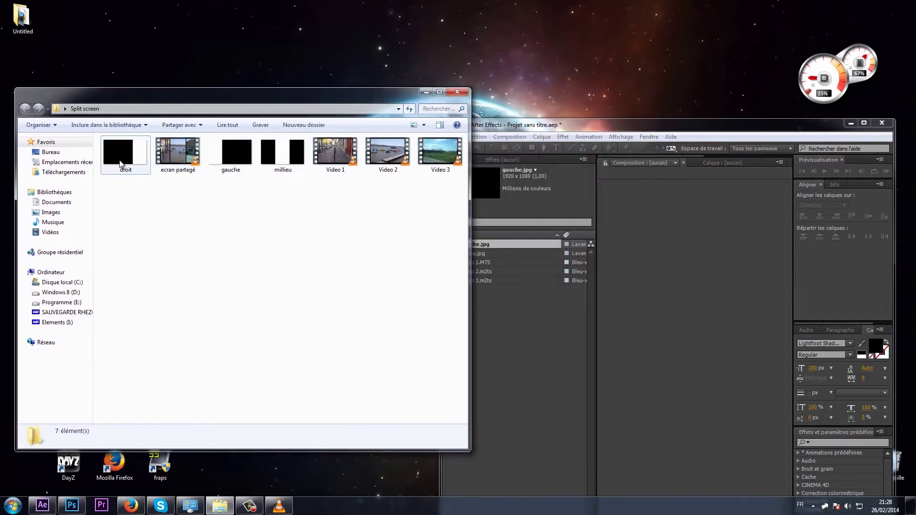
left_click_drag(122, 167, 507, 357)
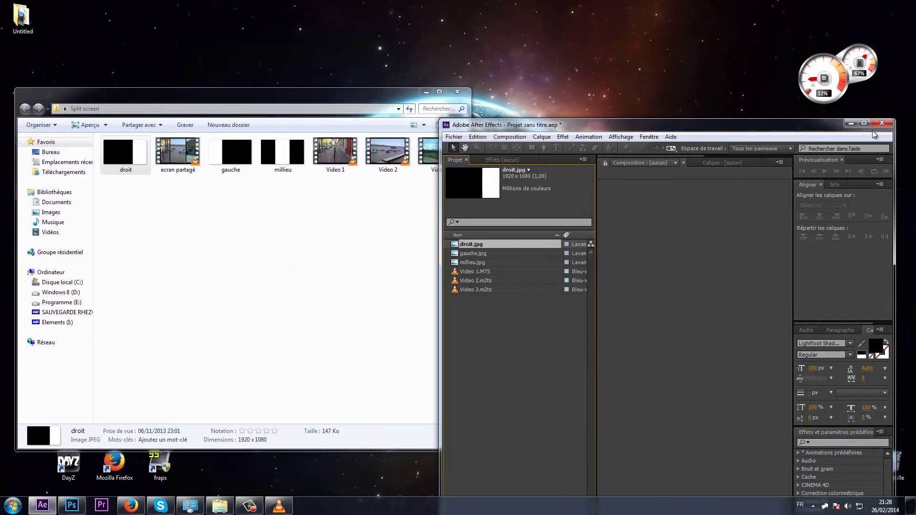
left_click(864, 123)
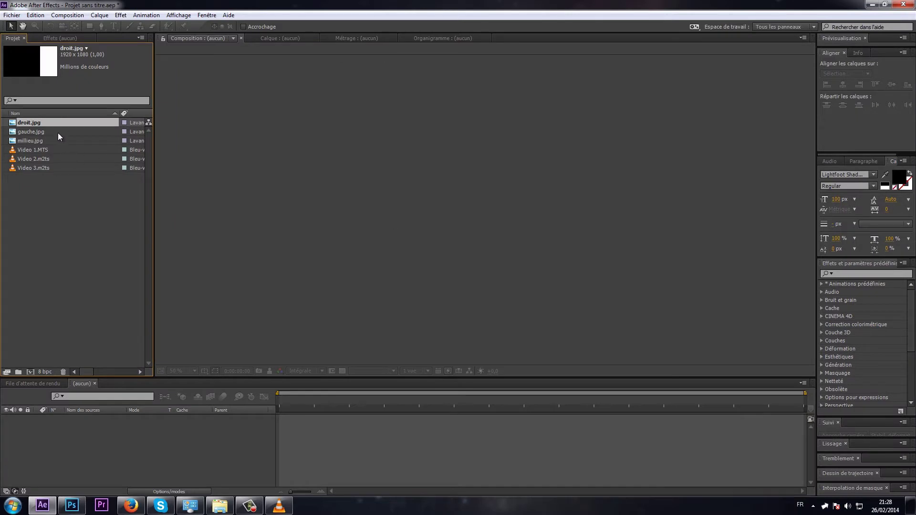
Create a composition from Video 1.MTS, trim its layer to end at about 5 seconds, and preview it.
left_click(22, 151)
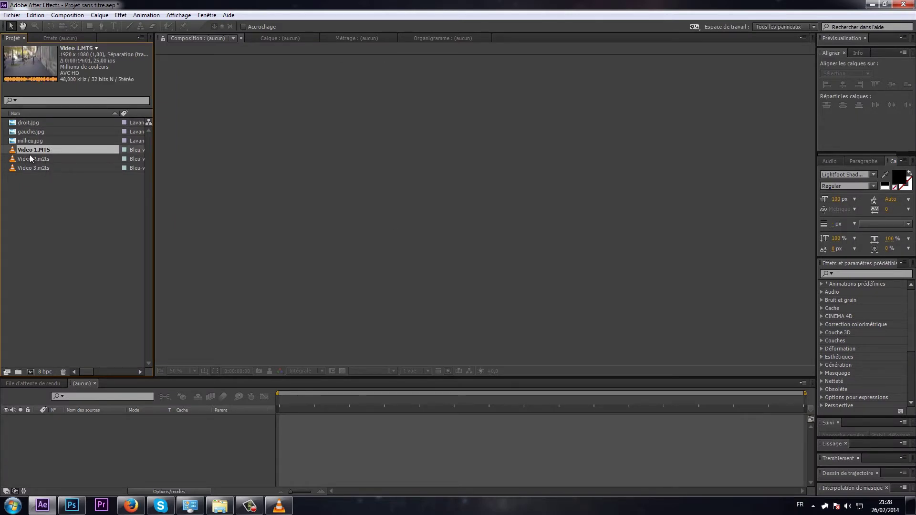
left_click_drag(27, 151, 76, 463)
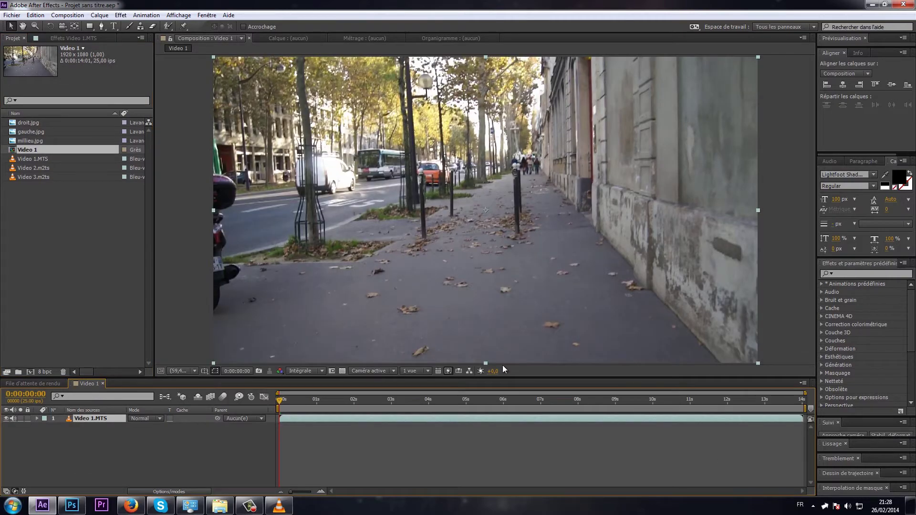
left_click_drag(296, 399, 401, 399)
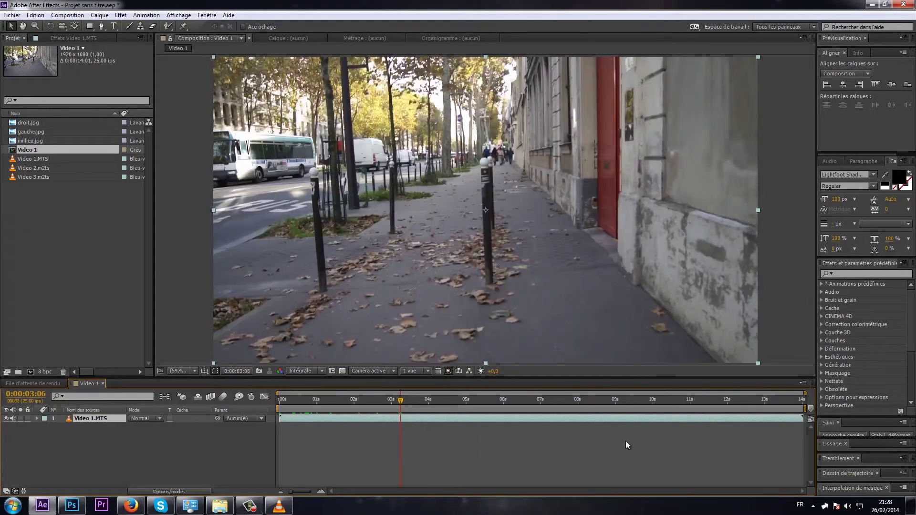
left_click_drag(803, 420, 466, 418)
key("space")
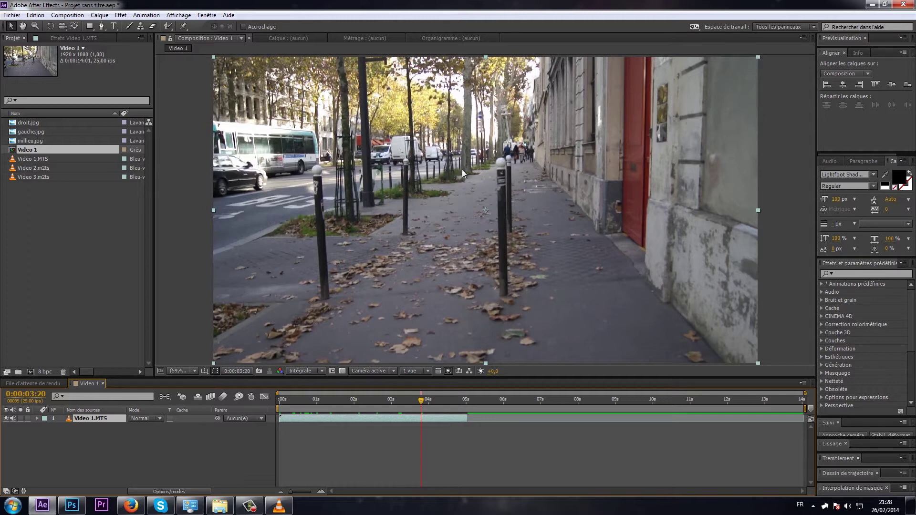
Place millieu.jpg above the Video 1.MTS layer and set that video's track matte to Luminance millieu.jpg.
left_click(36, 141)
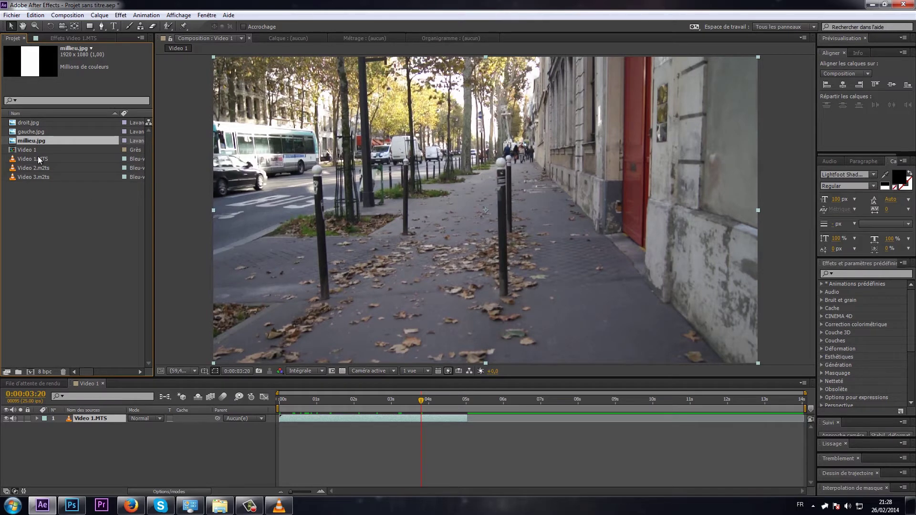
left_click_drag(36, 145, 79, 419)
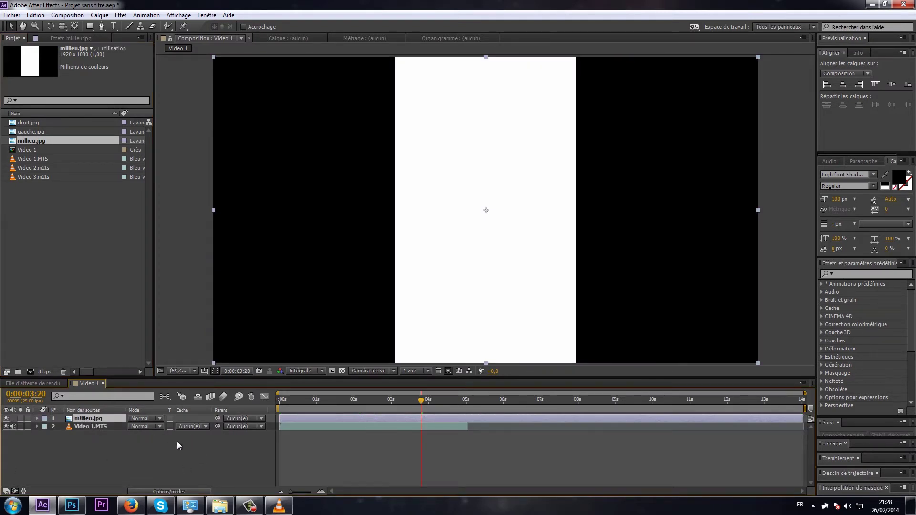
left_click(194, 429)
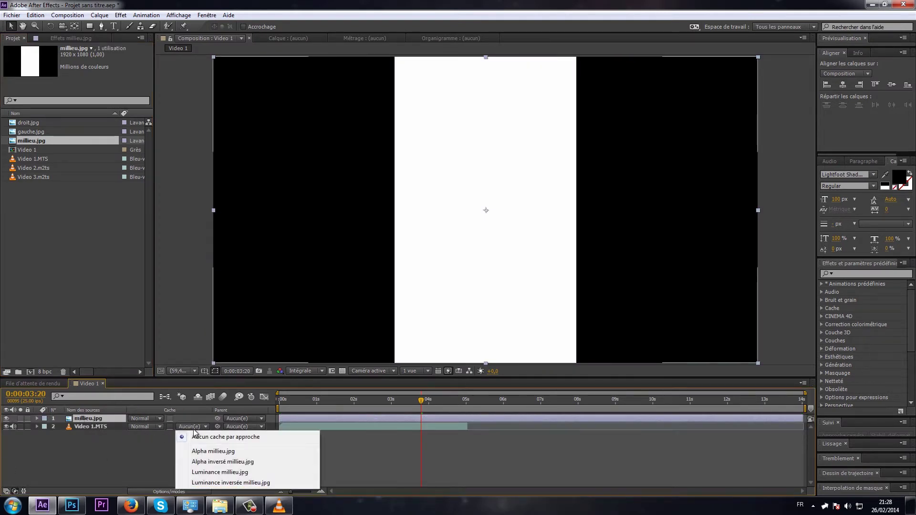
left_click(216, 473)
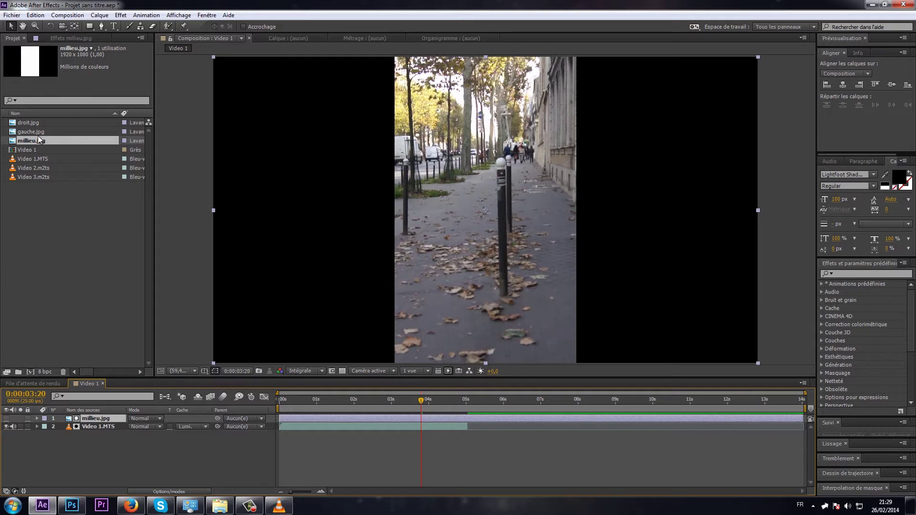
Add Video 2.m2ts above the existing layers with gauche.jpg over it, and set the video's track matte to Luminance gauche.jpg.
left_click(32, 167)
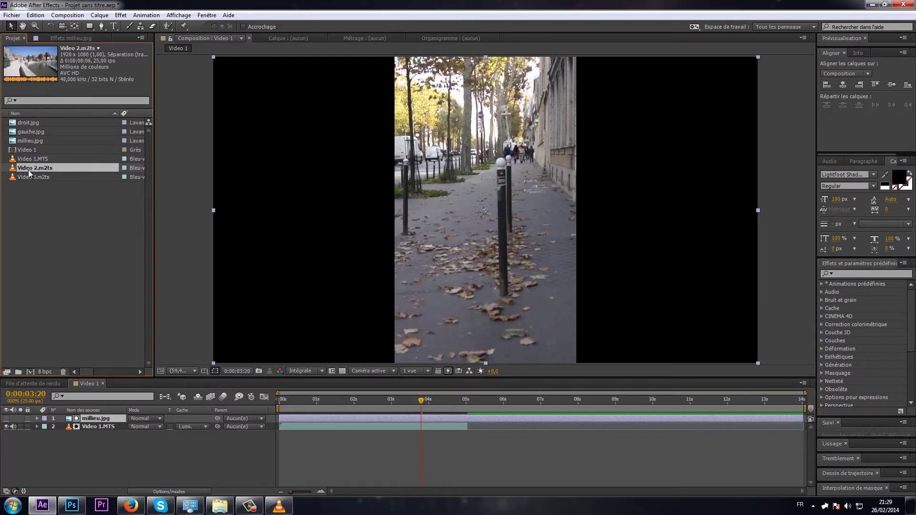
left_click_drag(28, 170, 89, 422)
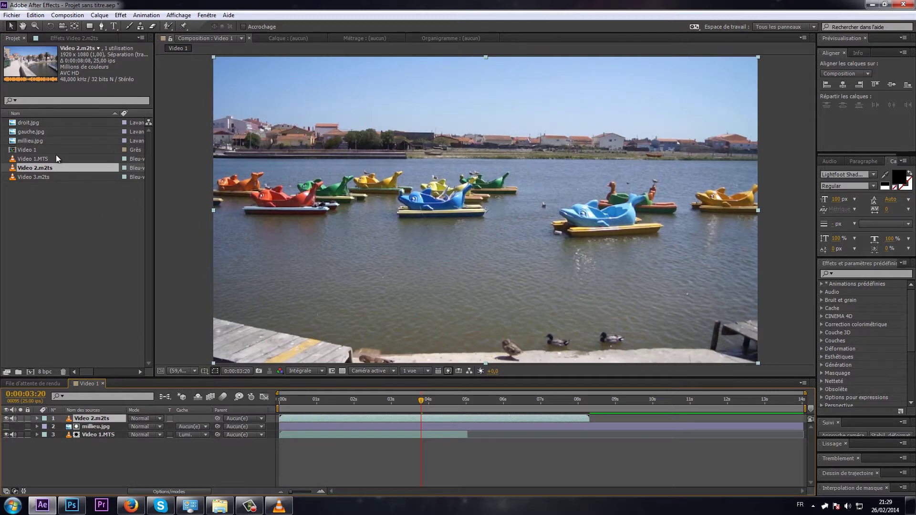
left_click(30, 141)
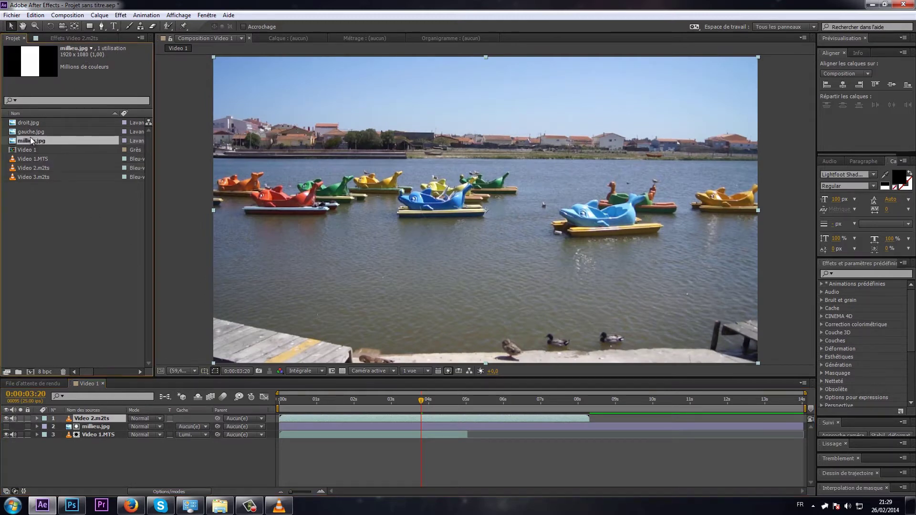
left_click(30, 133)
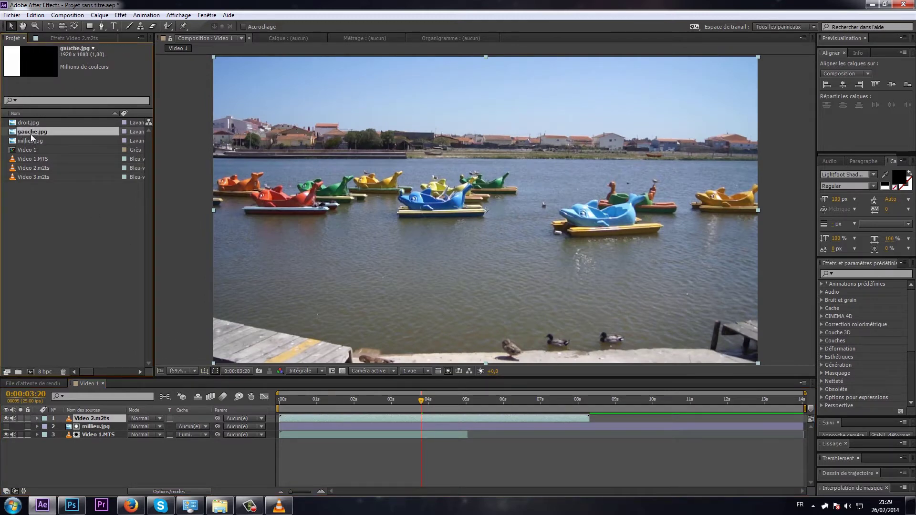
left_click_drag(31, 134, 73, 418)
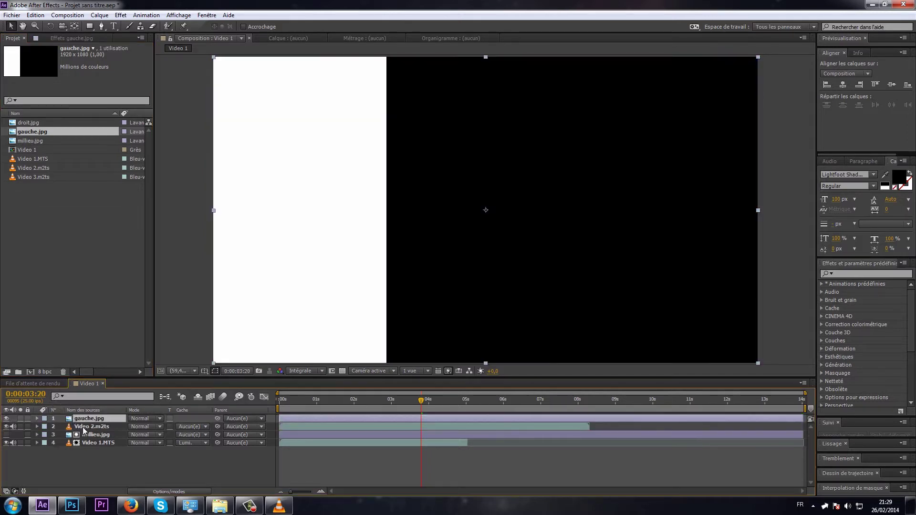
left_click(193, 434)
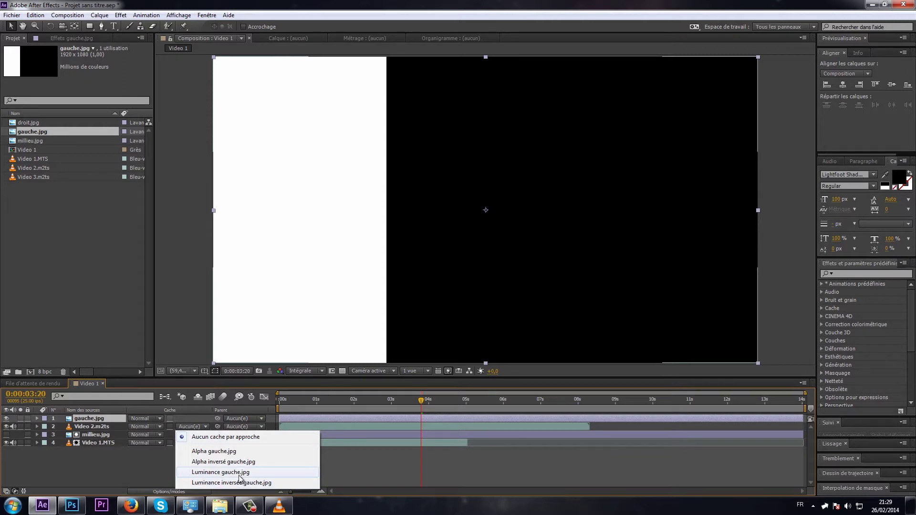
left_click(239, 474)
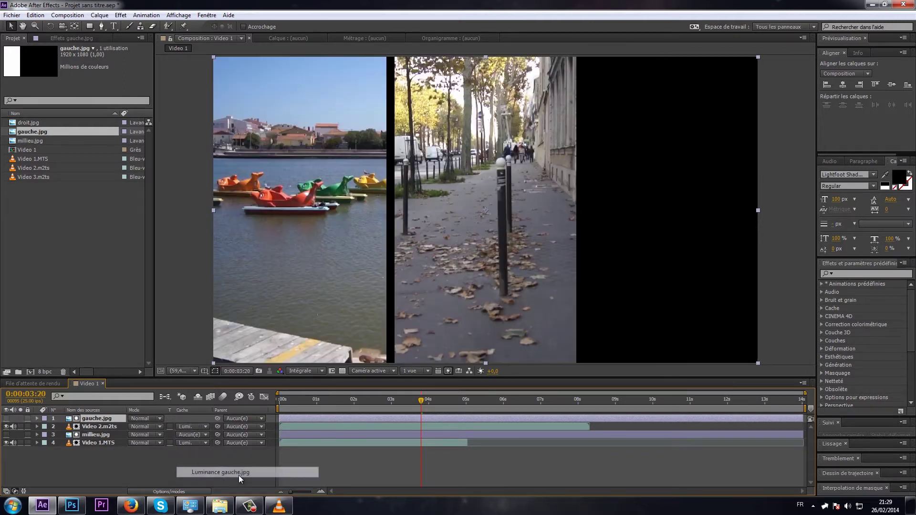
left_click(197, 431)
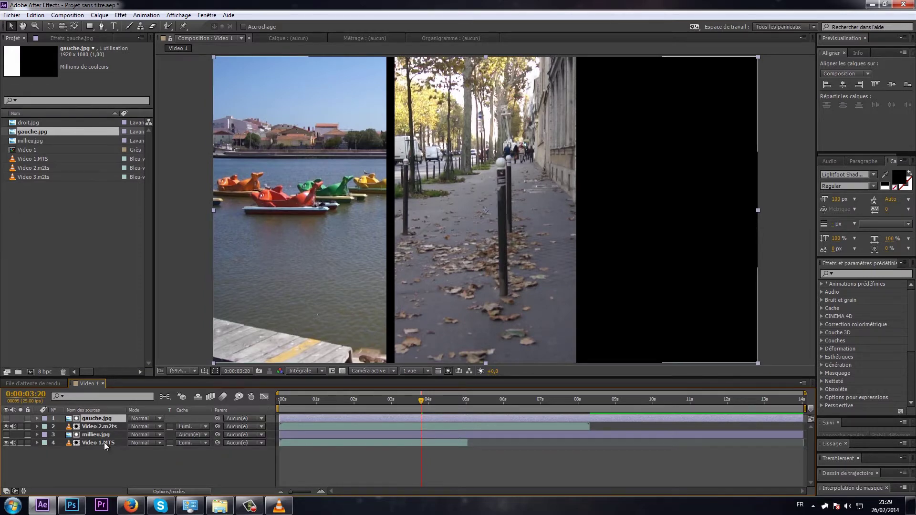
Add Video 3.m2ts above the existing layers with droit.jpg over it, and set the video's track matte to Luminance droit.jpg.
left_click(31, 161)
left_click(34, 176)
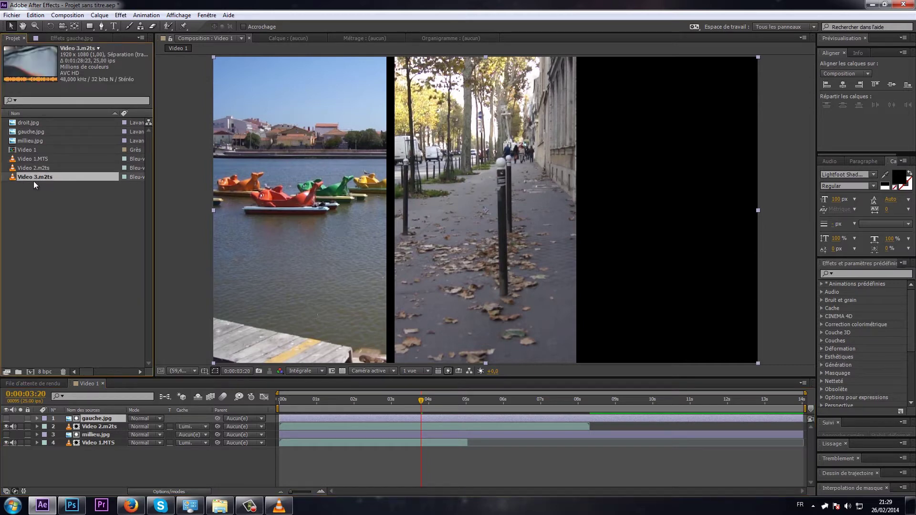
left_click_drag(33, 179, 77, 416)
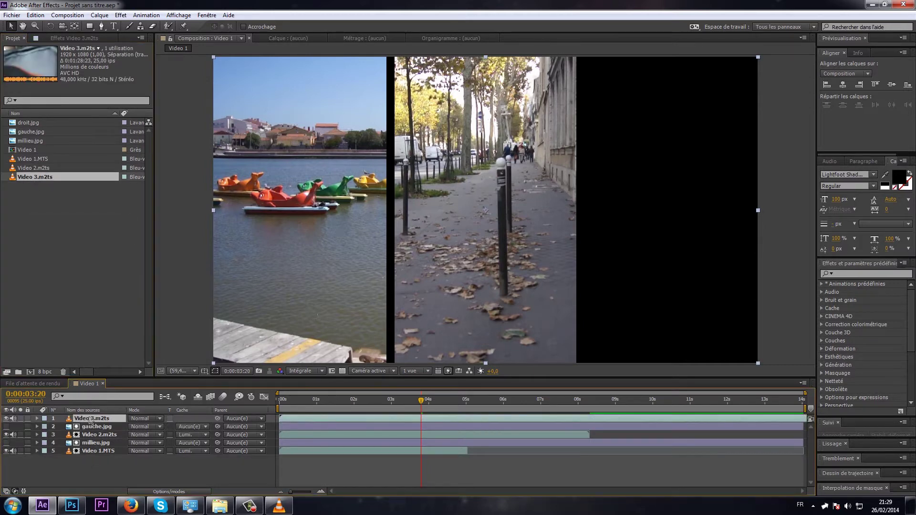
left_click(36, 126)
left_click_drag(37, 128, 90, 421)
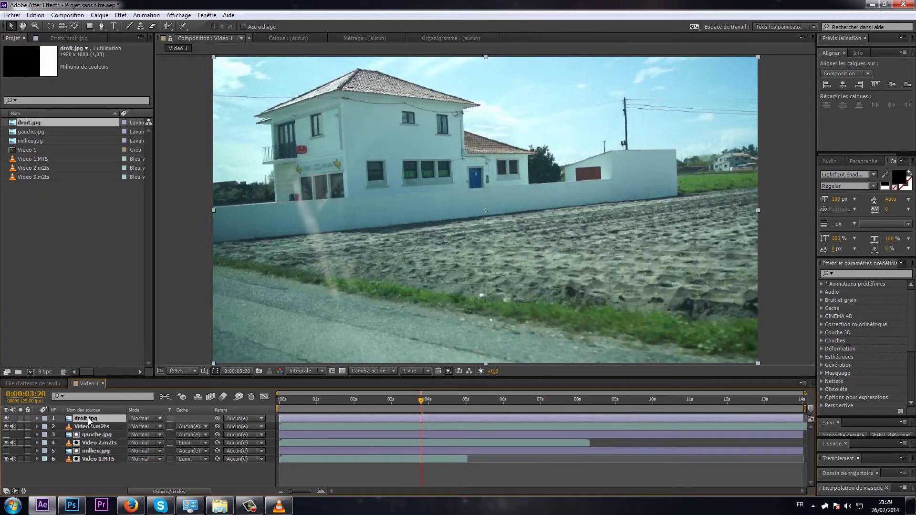
left_click(147, 426)
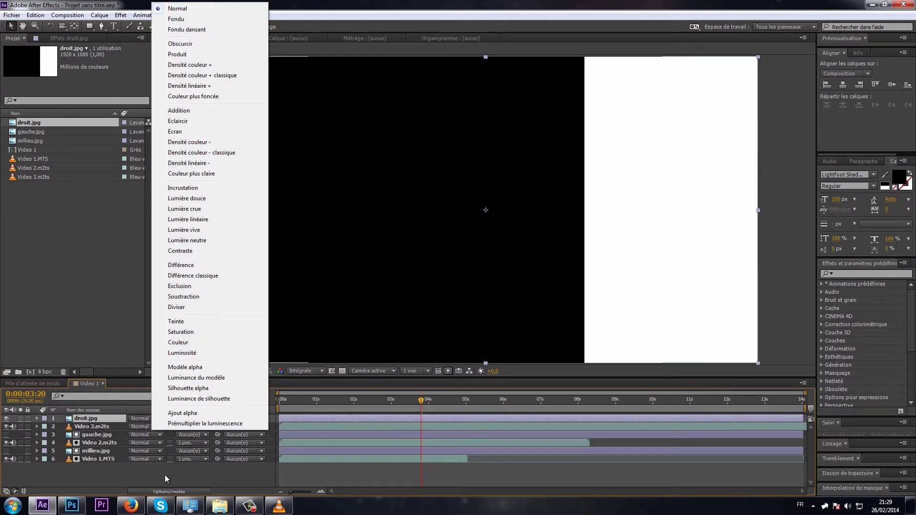
left_click(165, 479)
left_click(190, 426)
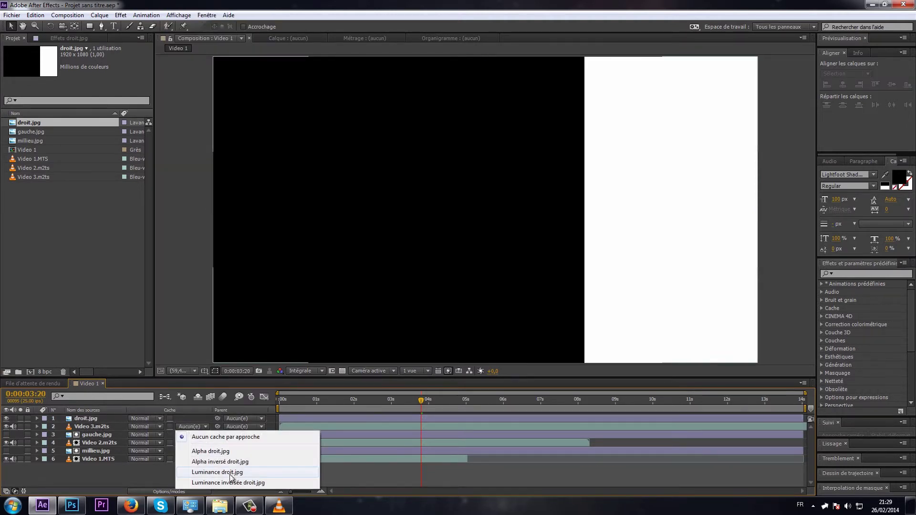
left_click(230, 474)
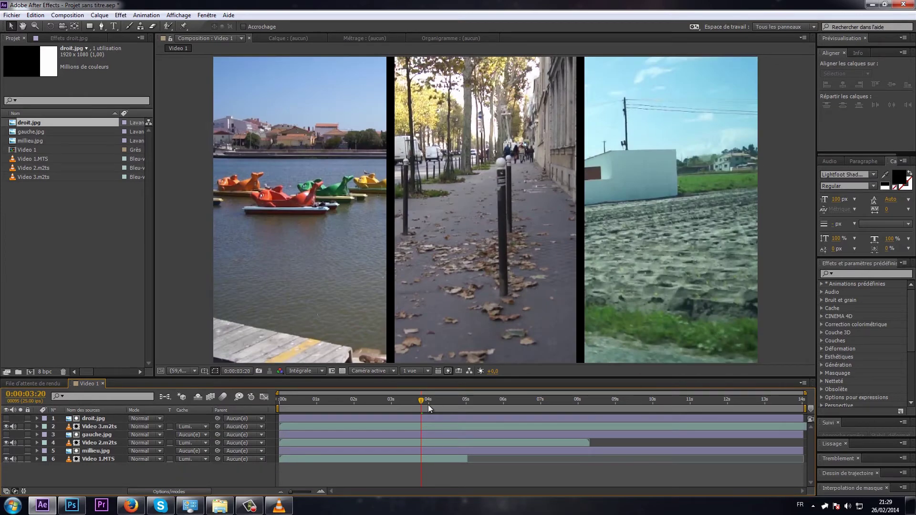
Play the three-panel composition from its beginning and scrub to about 2.5 seconds to check the split screen.
left_click_drag(422, 401, 278, 406)
key("space")
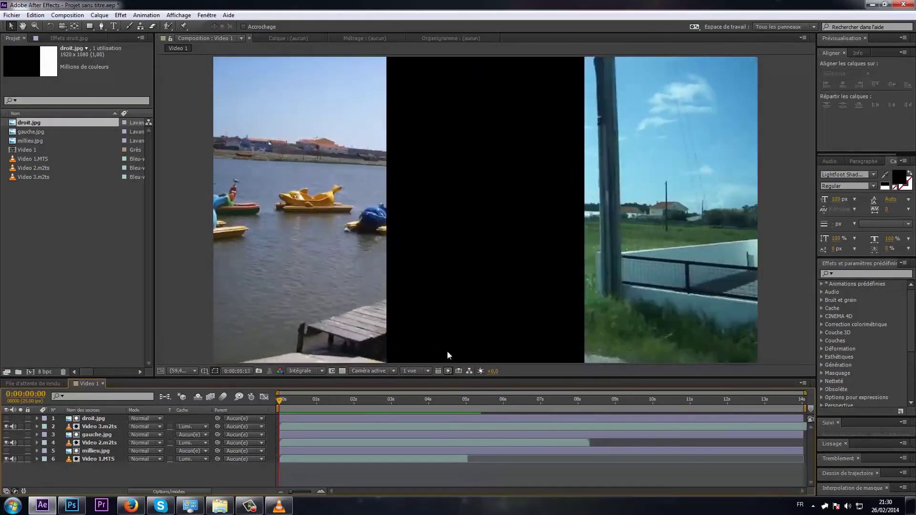
key("space")
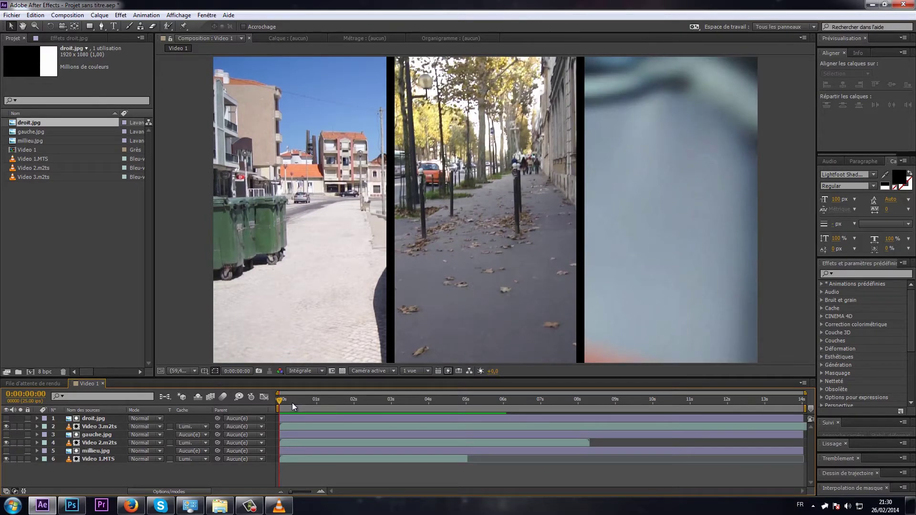
key("space")
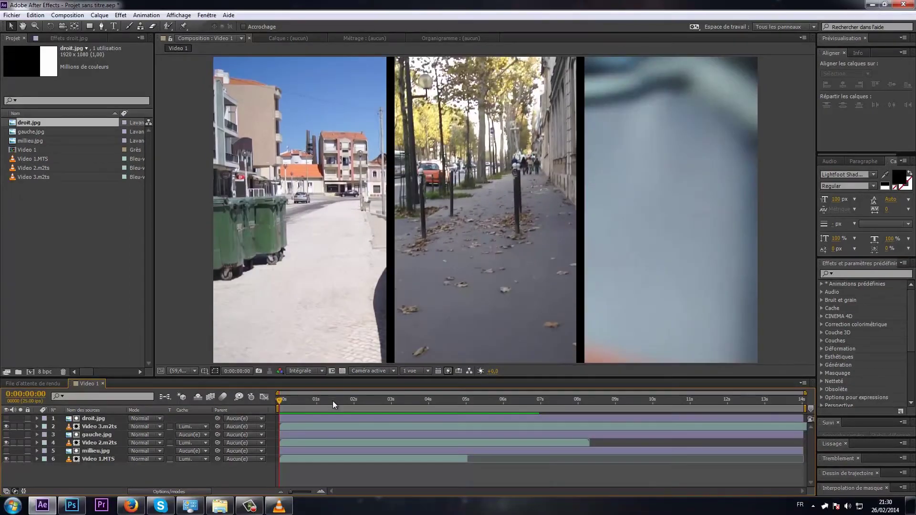
left_click_drag(334, 401, 376, 442)
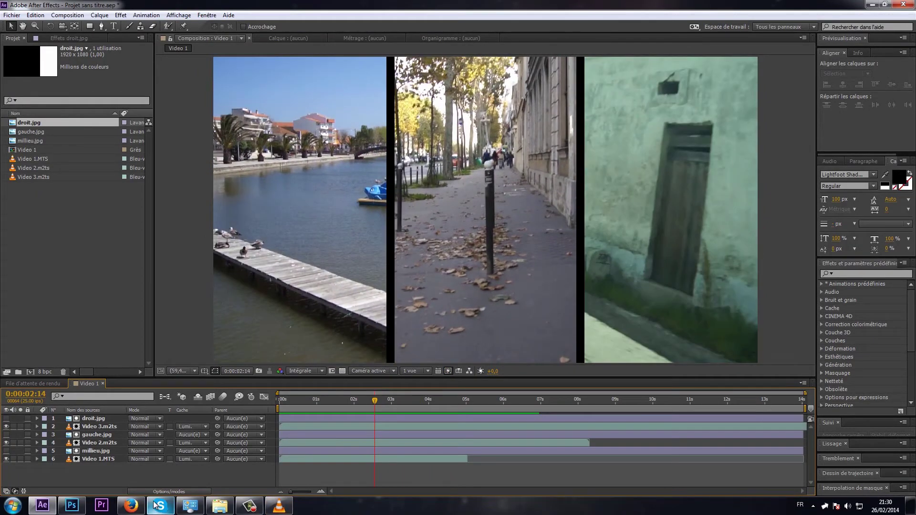
Switch to Photoshop, add a new layer directly above the black background, and scribble freehand white brush strokes across it.
left_click(68, 509)
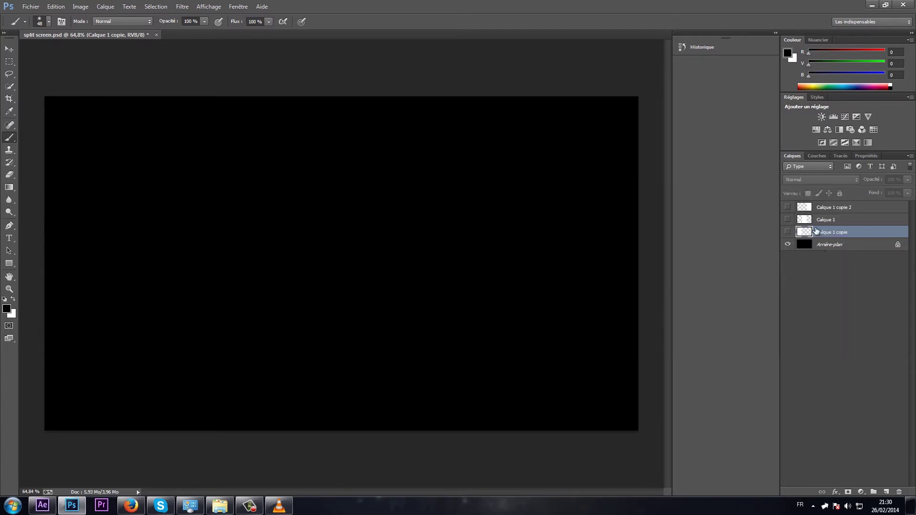
left_click(887, 494)
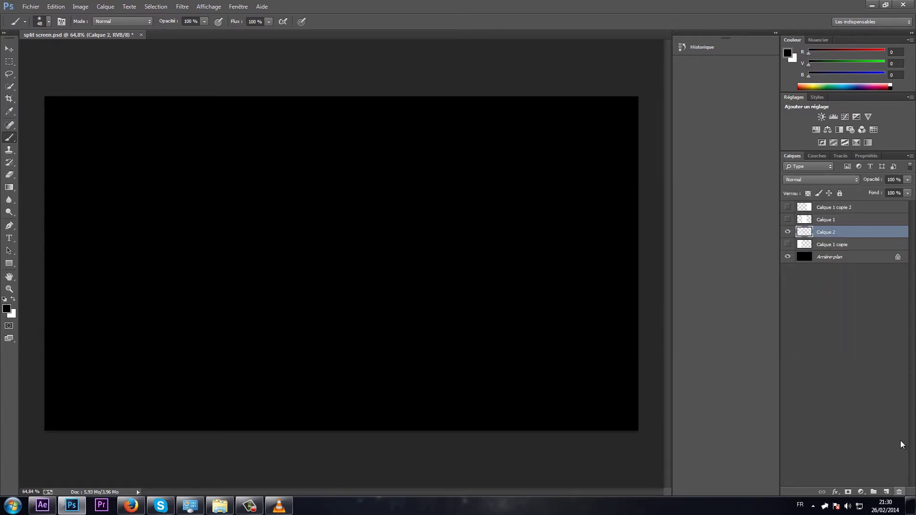
left_click_drag(815, 230, 817, 249)
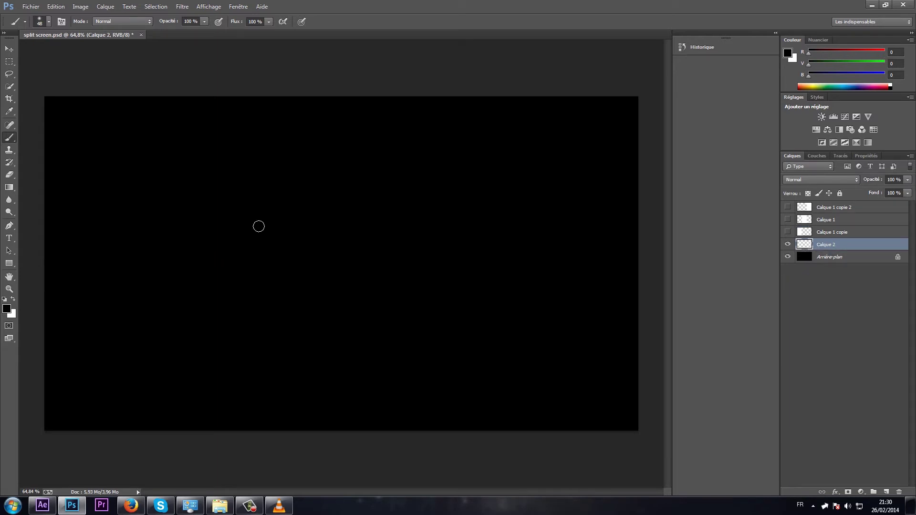
left_click(13, 300)
mouse_move(222, 243)
left_mouse_down()
mouse_move(329, 144)
mouse_move(415, 263)
mouse_move(318, 389)
mouse_move(213, 272)
mouse_move(266, 221)
mouse_move(242, 250)
mouse_move(303, 217)
mouse_move(334, 233)
mouse_move(311, 267)
mouse_move(178, 137)
mouse_move(497, 284)
mouse_move(237, 281)
mouse_move(268, 380)
mouse_move(414, 251)
mouse_move(580, 184)
mouse_move(91, 224)
mouse_move(143, 331)
mouse_move(565, 403)
mouse_move(554, 287)
mouse_move(224, 252)
mouse_move(174, 176)
mouse_move(319, 175)
left_mouse_up()
Save a JPEG copy of the scribble mask as split screen in the Split screen folder, accepting the standard Elevée quality options.
left_click(30, 6)
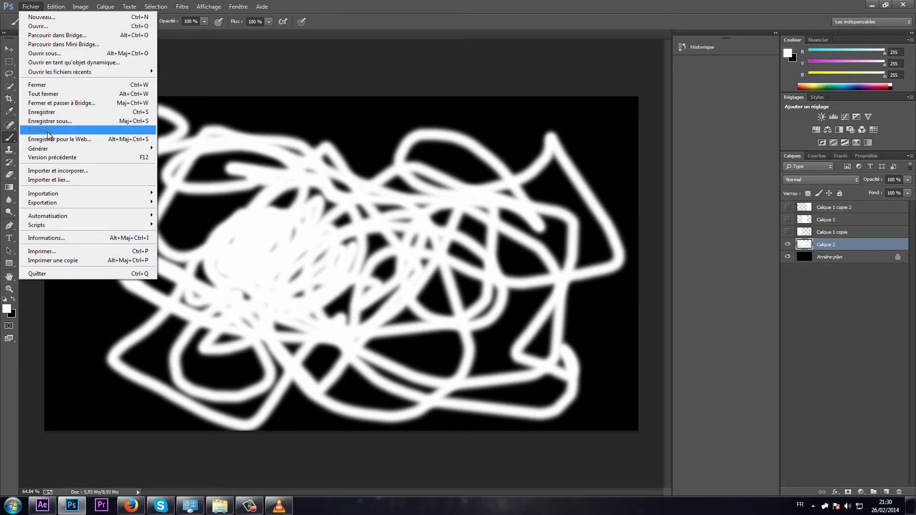
left_click(53, 120)
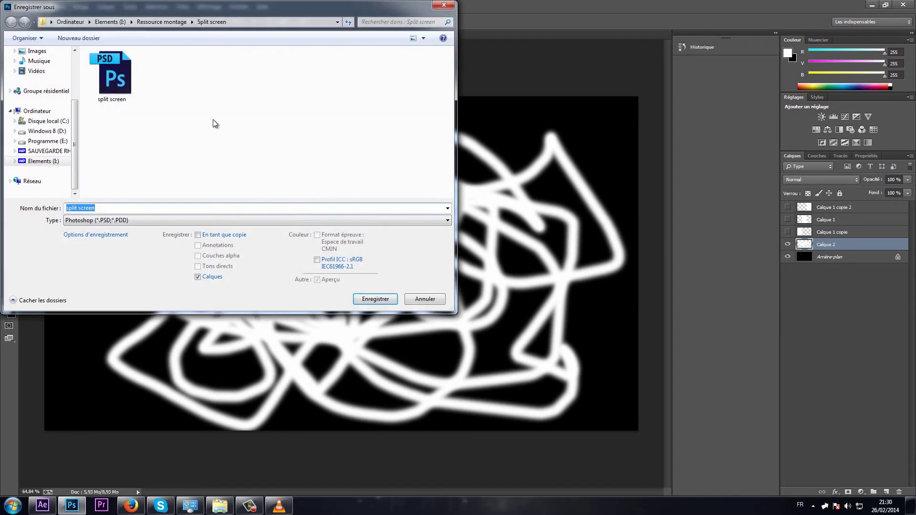
left_click(134, 224)
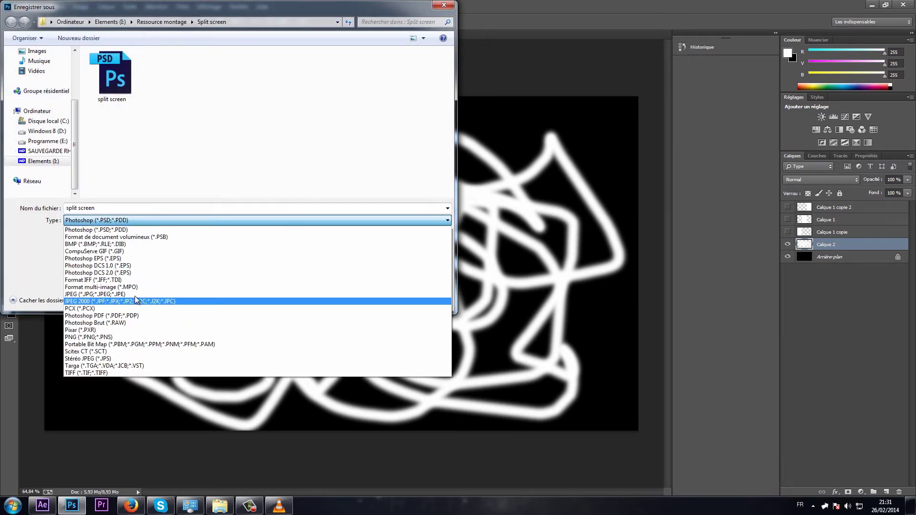
left_click(146, 296)
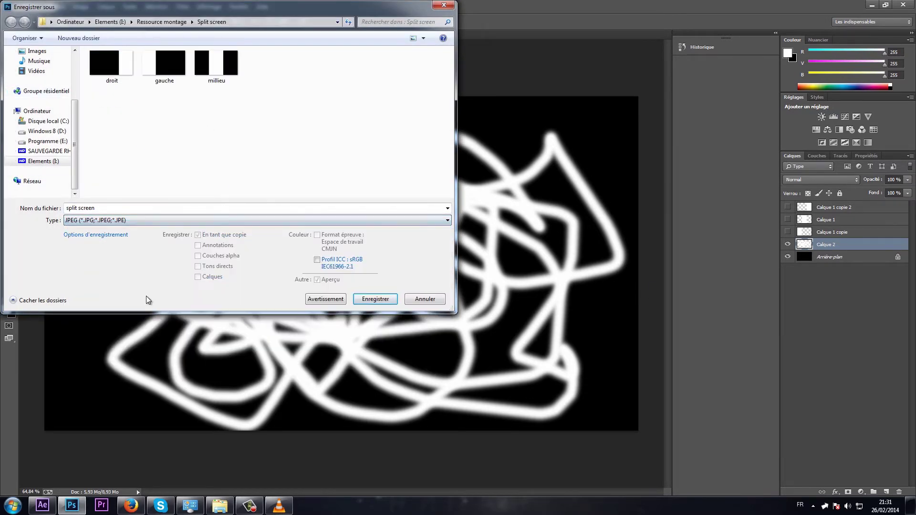
left_click(373, 307)
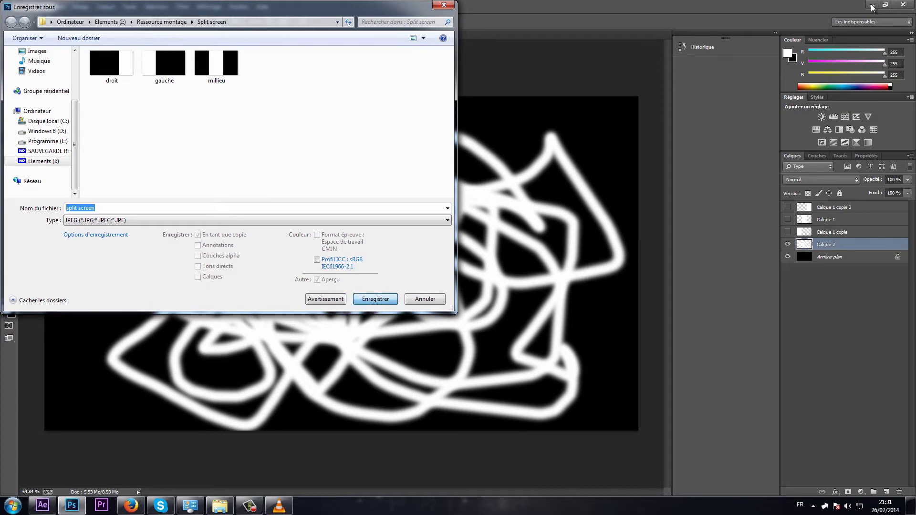
left_click(388, 299)
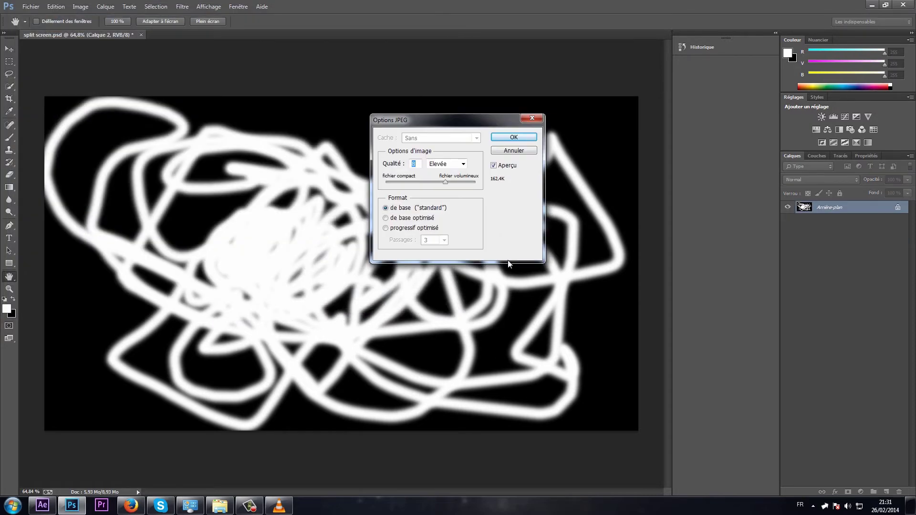
left_click(497, 141)
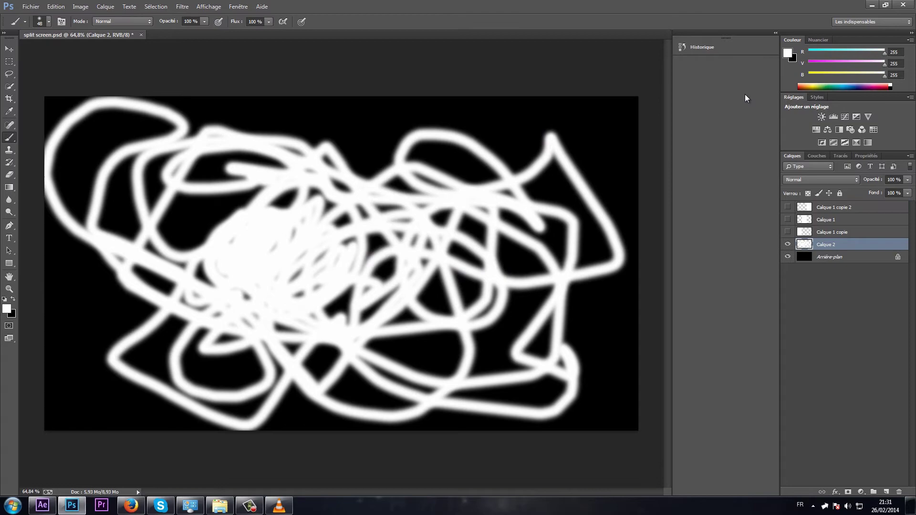
Get Photoshop out of the way and arrange the After Effects window beside the Split screen folder window on the desktop.
left_click(885, 5)
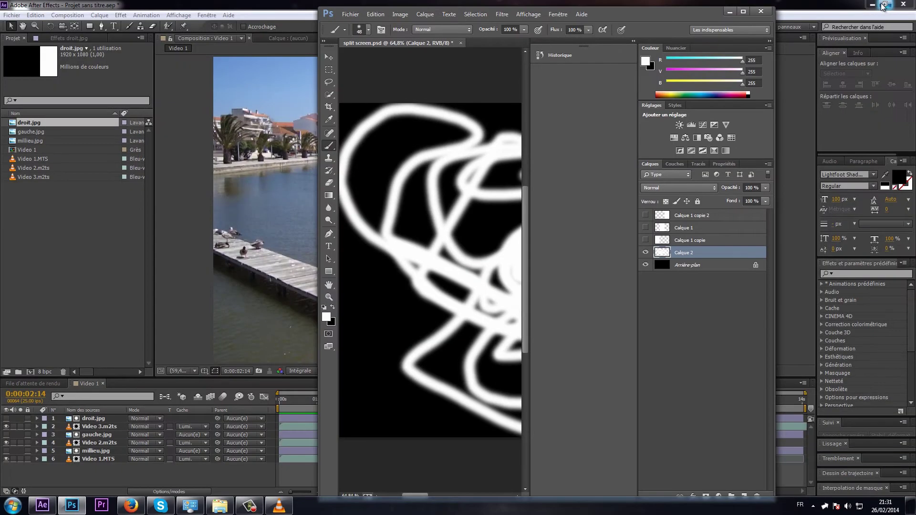
left_click(729, 11)
left_click_drag(372, 5, 691, 29)
left_click(377, 234)
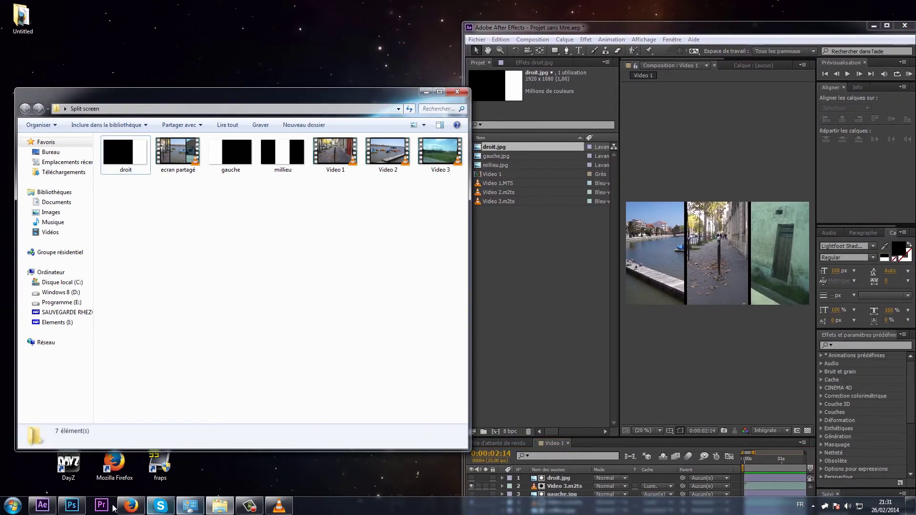
left_click(81, 508)
left_click(81, 509)
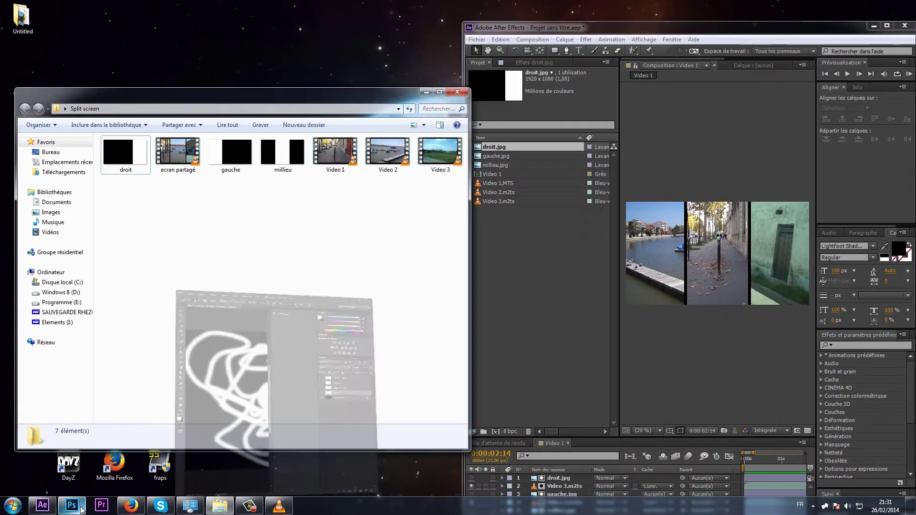
left_click_drag(199, 101, 243, 70)
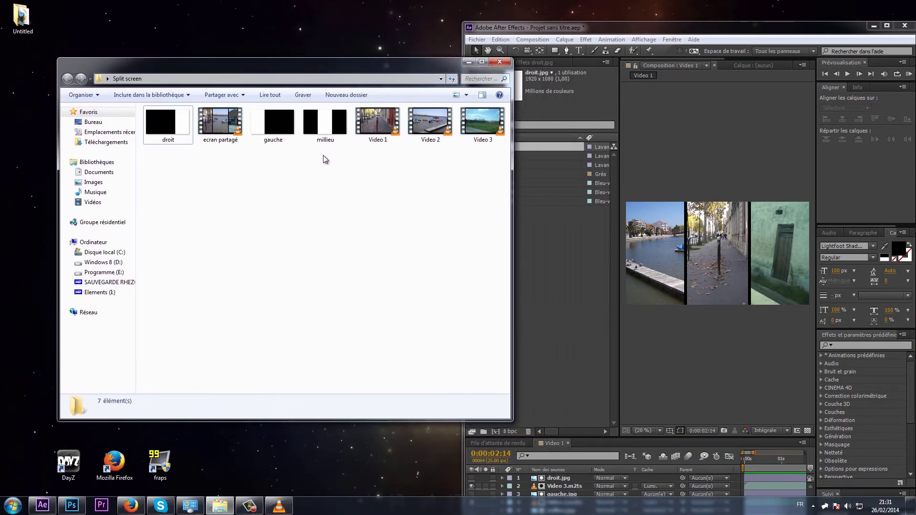
left_click(471, 41)
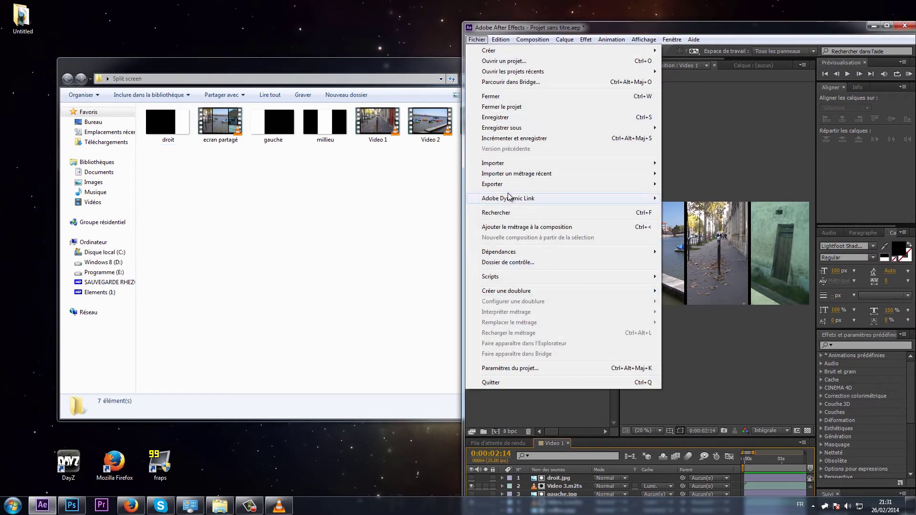
mouse_move(507, 127)
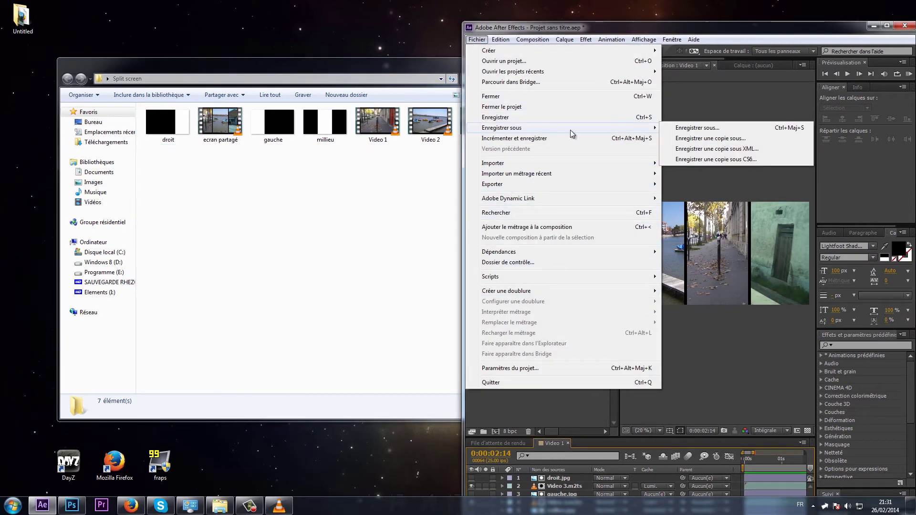
left_click(720, 128)
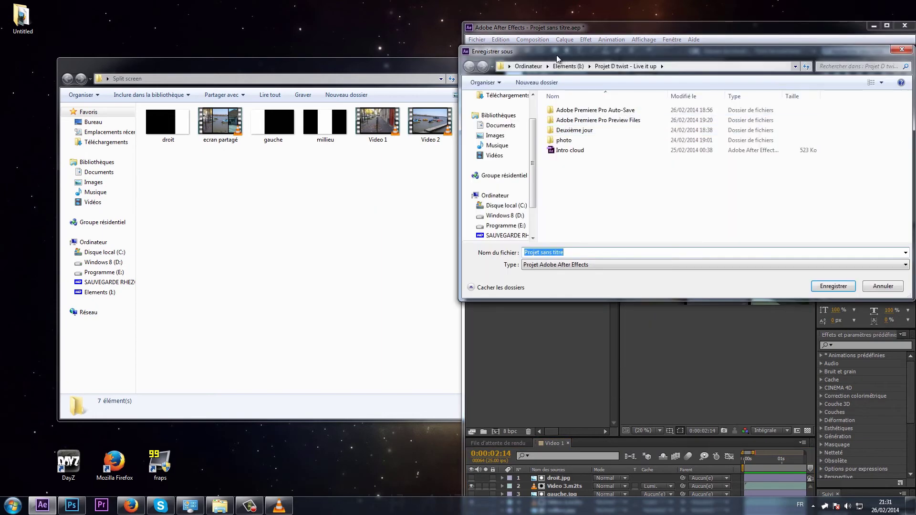
scroll(501, 205, "down", 1)
left_click(501, 216)
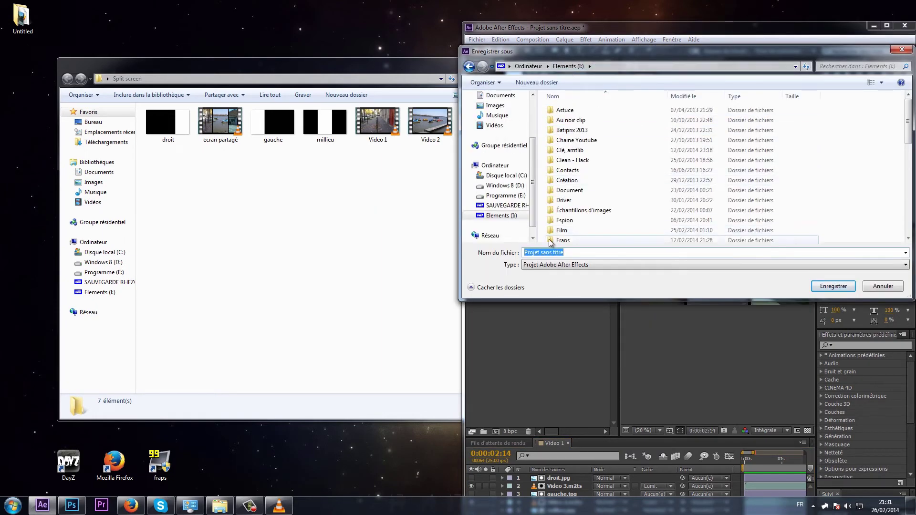
left_click(495, 166)
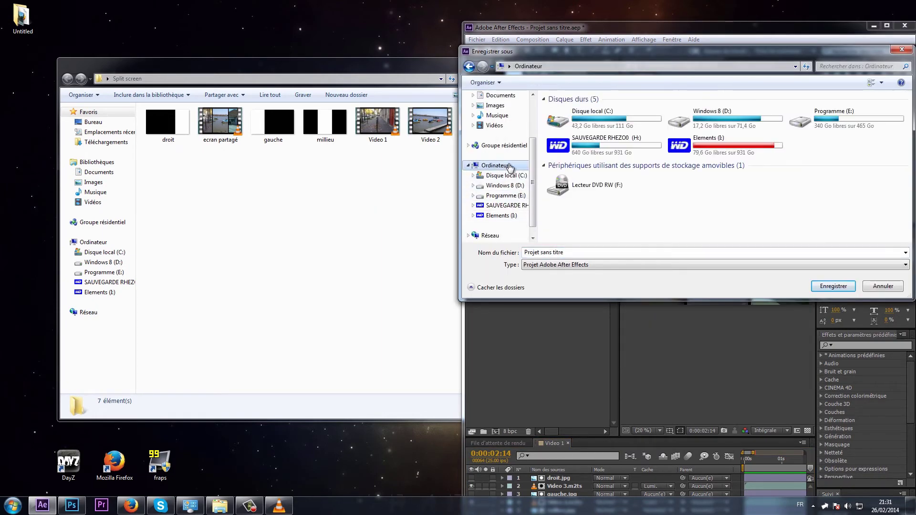
scroll(499, 143, "up", 2)
left_click(495, 110)
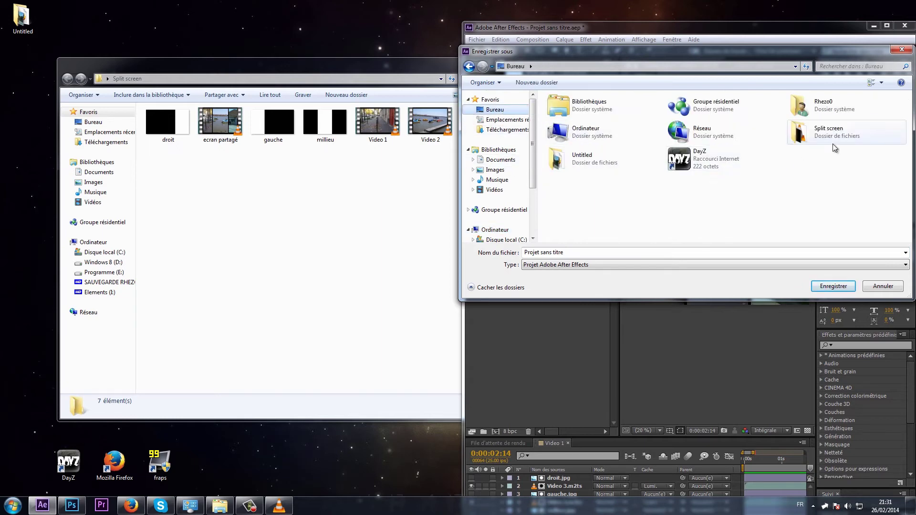
double_click(822, 132)
left_click(746, 265)
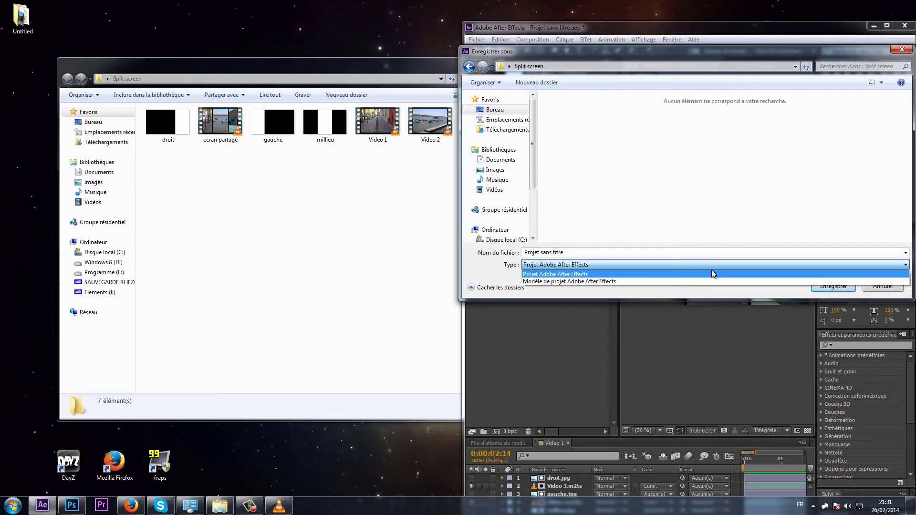
left_click(574, 64)
left_click(881, 289)
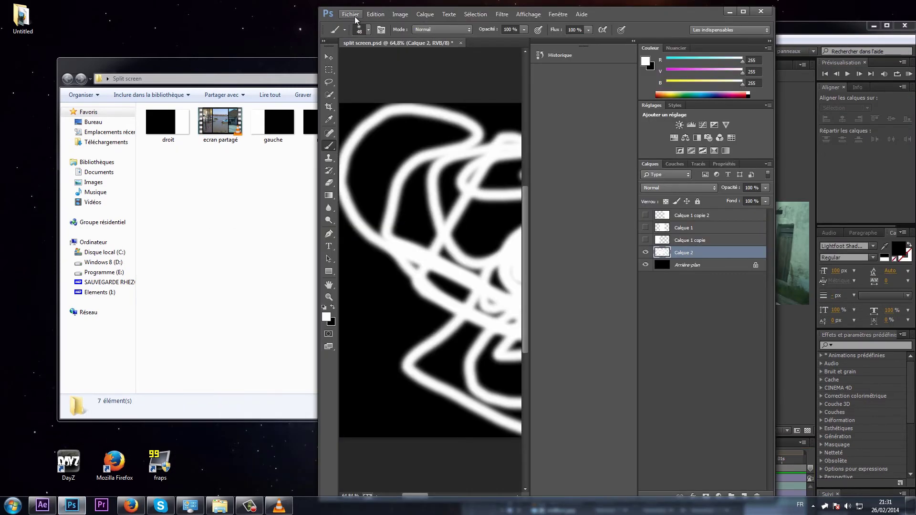
List the JPEG files in Photoshop's Save As dialog, copy split screen into the open folder window, and cancel the save.
left_click(351, 14)
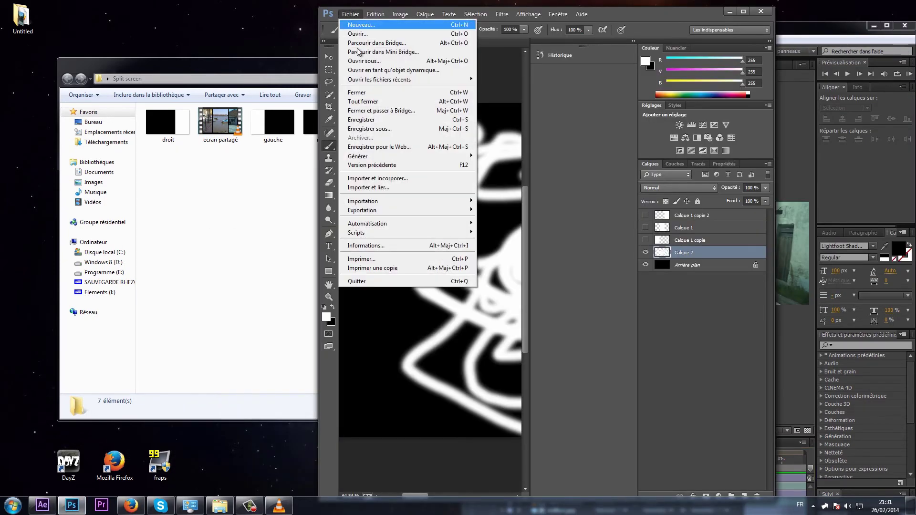
left_click(406, 125)
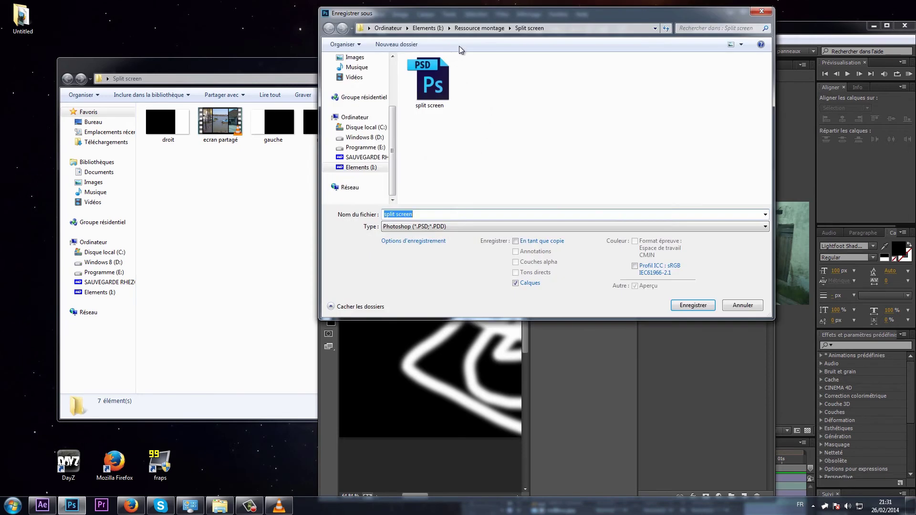
left_click(603, 227)
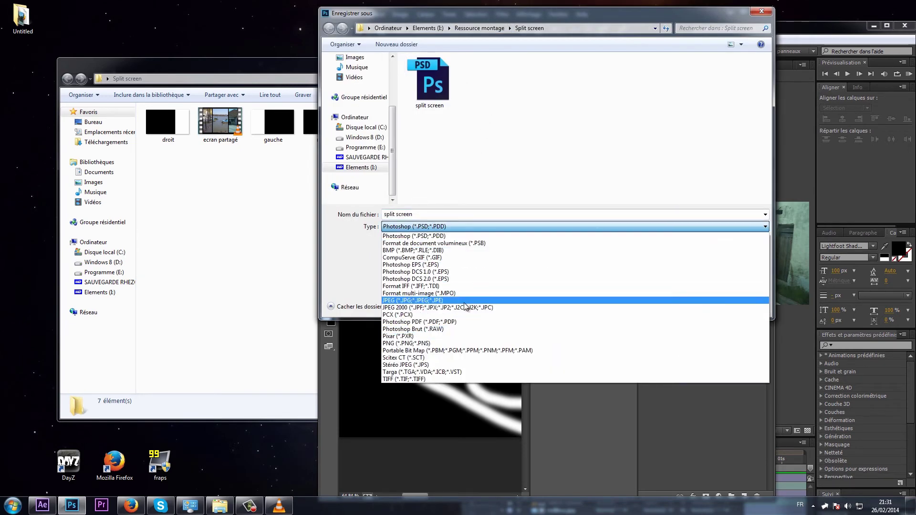
left_click(539, 300)
left_click_drag(586, 82, 238, 191)
left_click(763, 15)
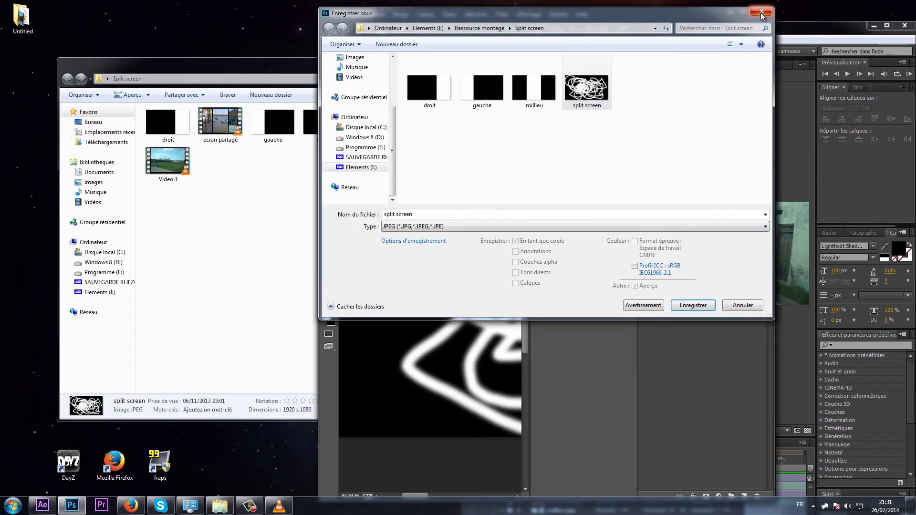
left_click_drag(711, 15, 683, 66)
left_click(735, 65)
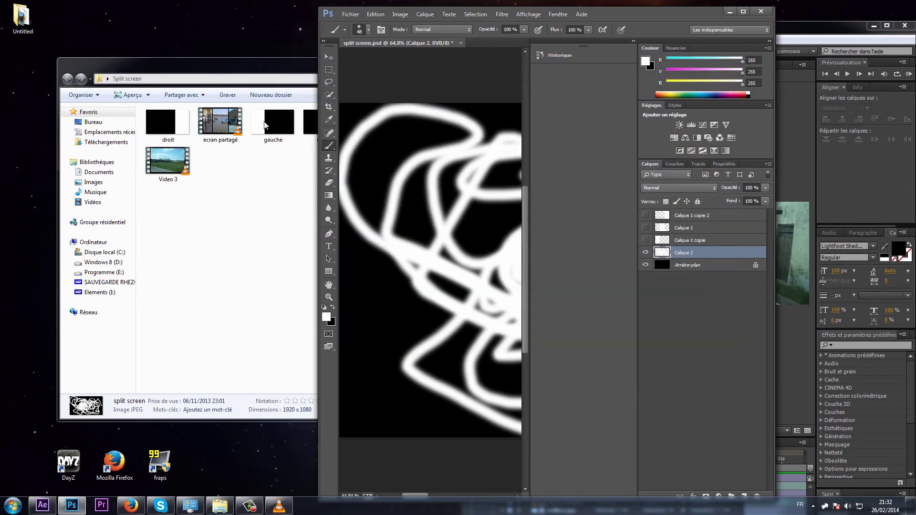
Import the split screen image from the folder window into the After Effects project and maximize After Effects.
left_click(333, 184)
left_click_drag(383, 76, 206, 90)
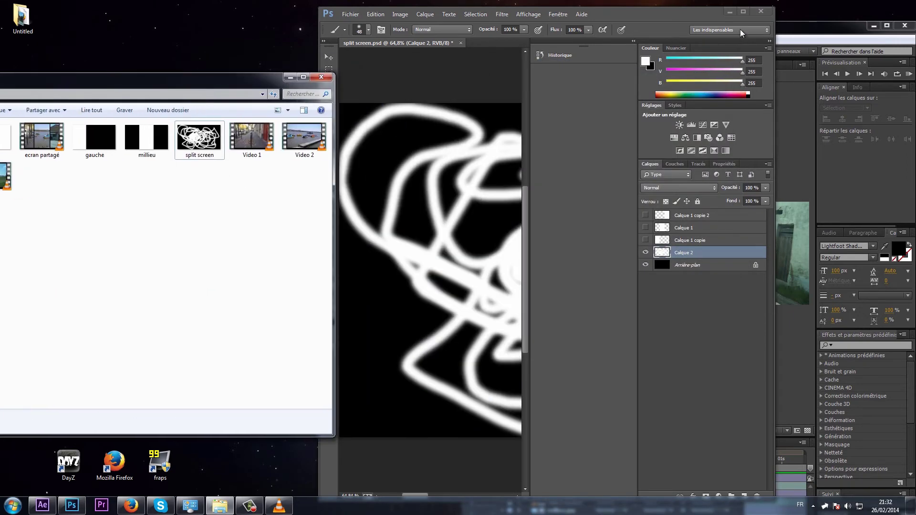
left_click(793, 35)
left_click(197, 146)
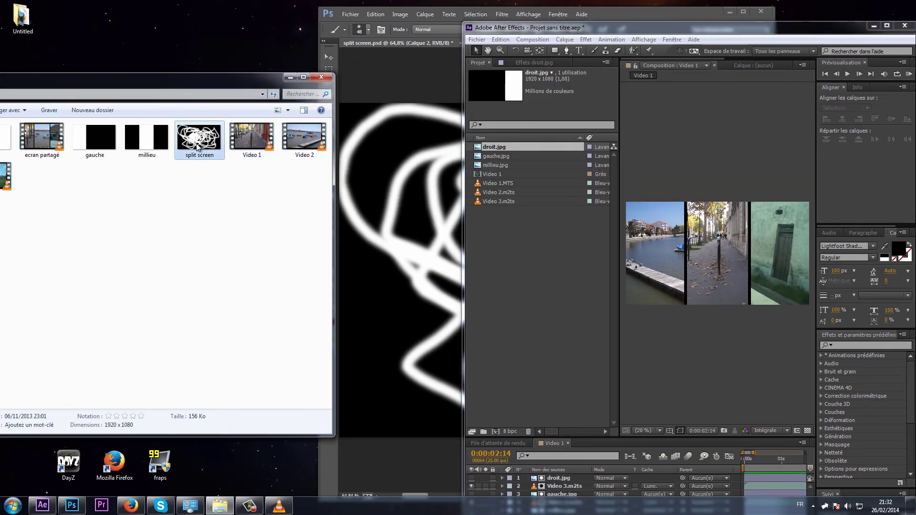
left_click_drag(198, 145, 514, 241)
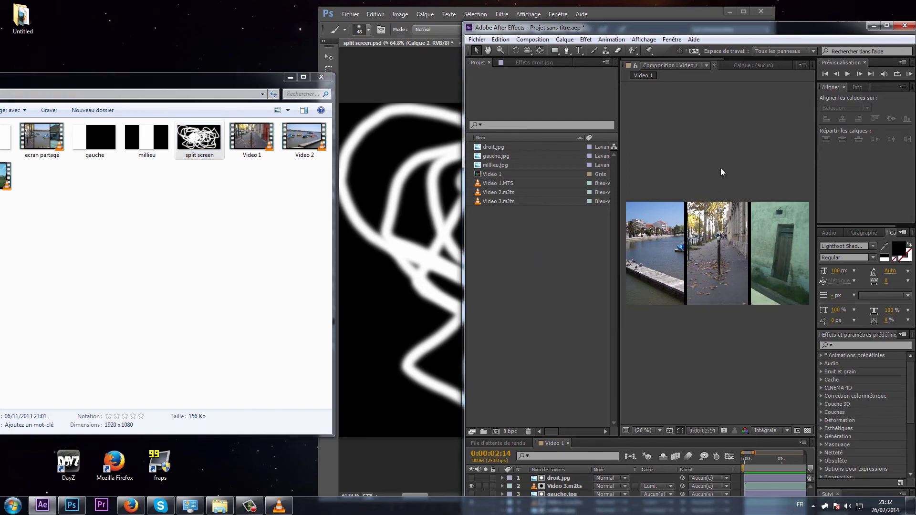
double_click(618, 27)
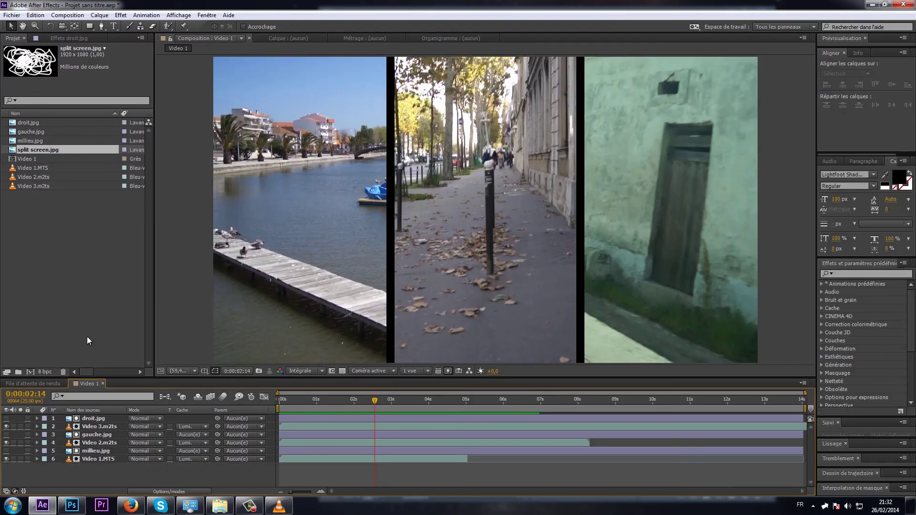
Delete the droit.jpg layer and add split screen.jpg directly above Video 3.m2ts.
left_click(92, 419)
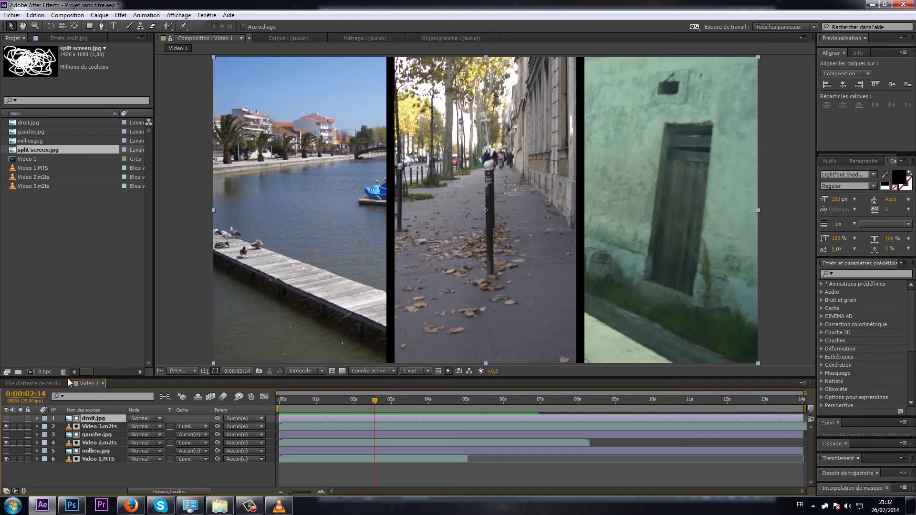
key("Delete")
mouse_move(50, 153)
left_mouse_down()
mouse_move(95, 423)
mouse_move(88, 419)
left_mouse_up()
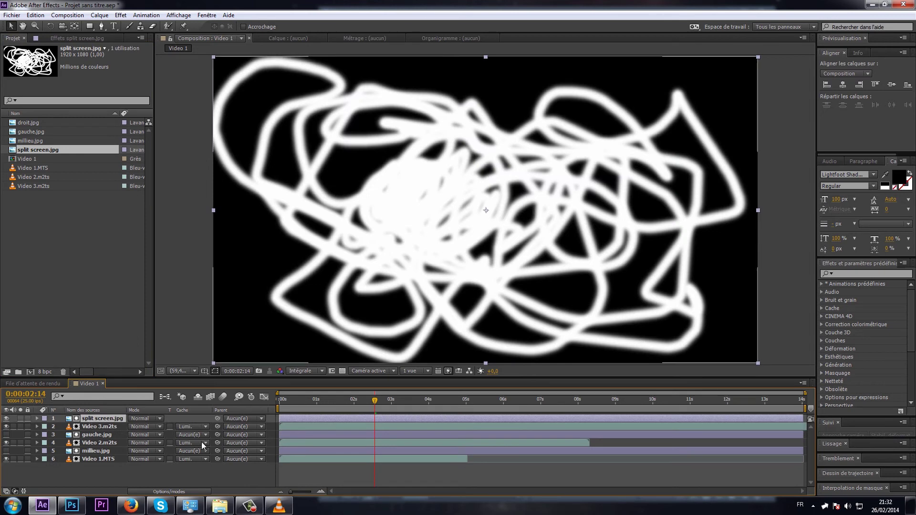
Try to reapply Luminance split screen.jpg as the track matte of Video 3.m2ts.
left_click(191, 435)
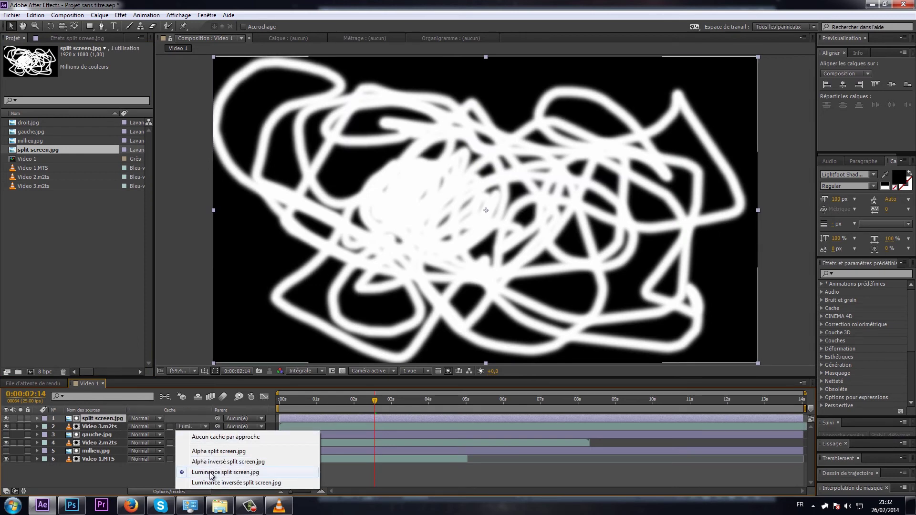
left_click(210, 472)
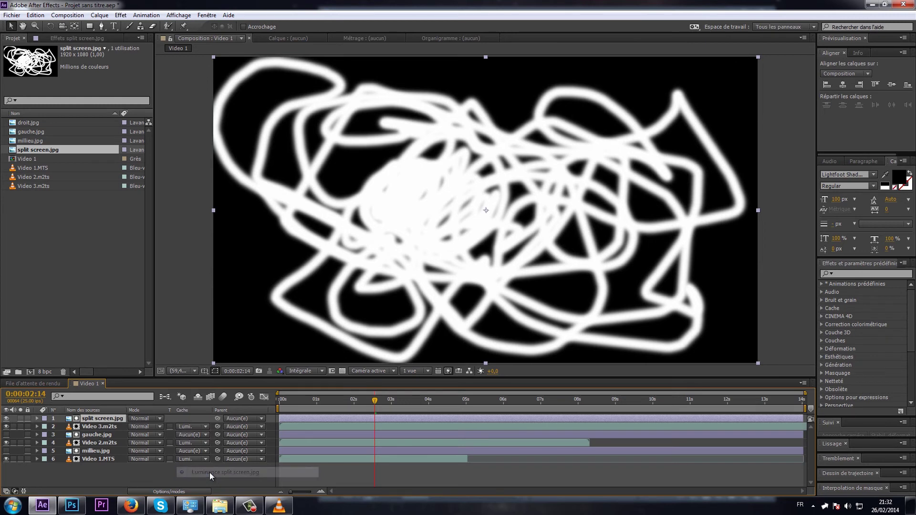
left_click(188, 428)
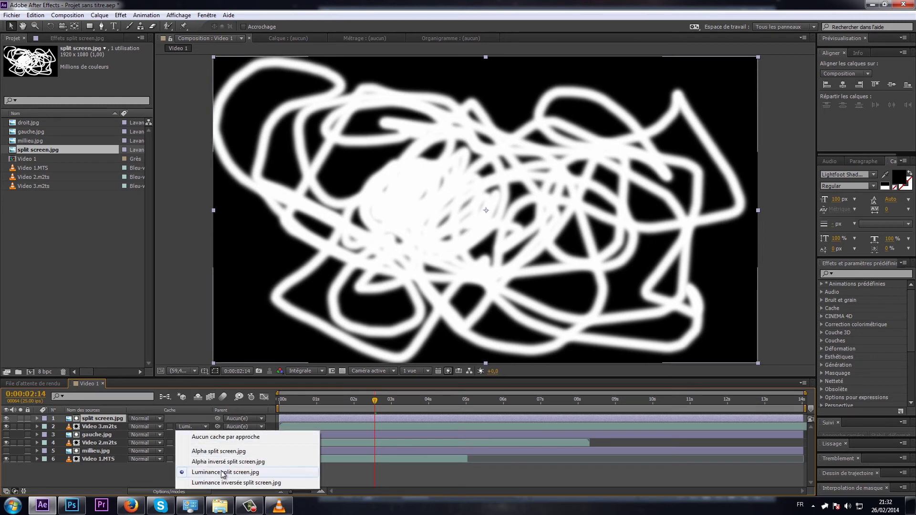
left_click(222, 473)
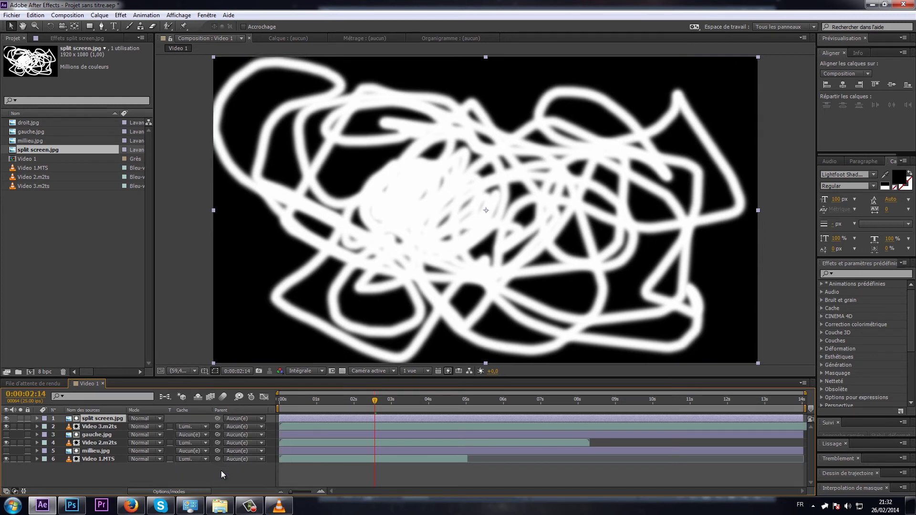
Clear the track matte of Video 3.m2ts, set it to Luminance split screen.jpg, and preview the composition.
left_click(189, 427)
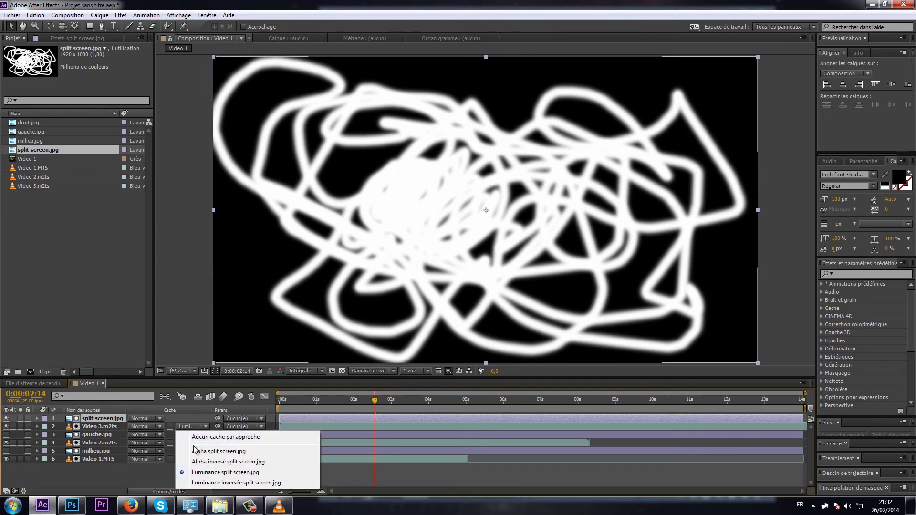
left_click(200, 437)
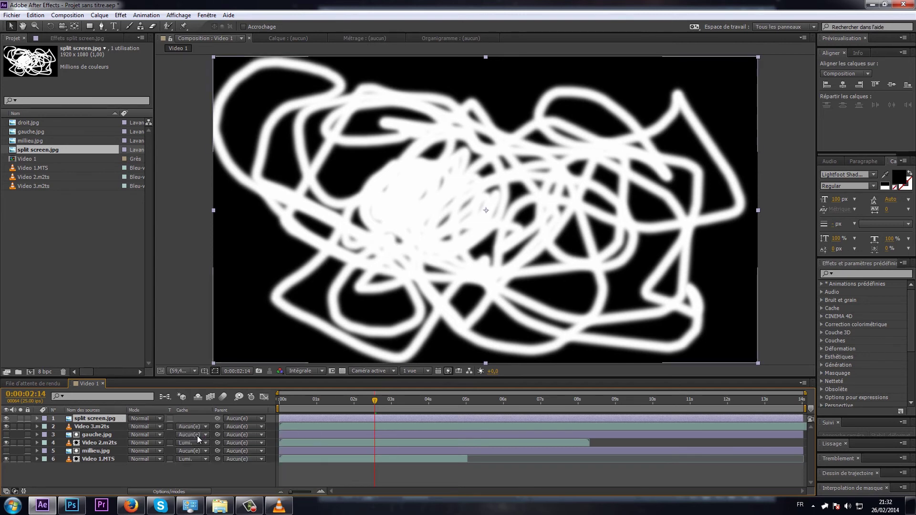
left_click(195, 427)
left_click(209, 473)
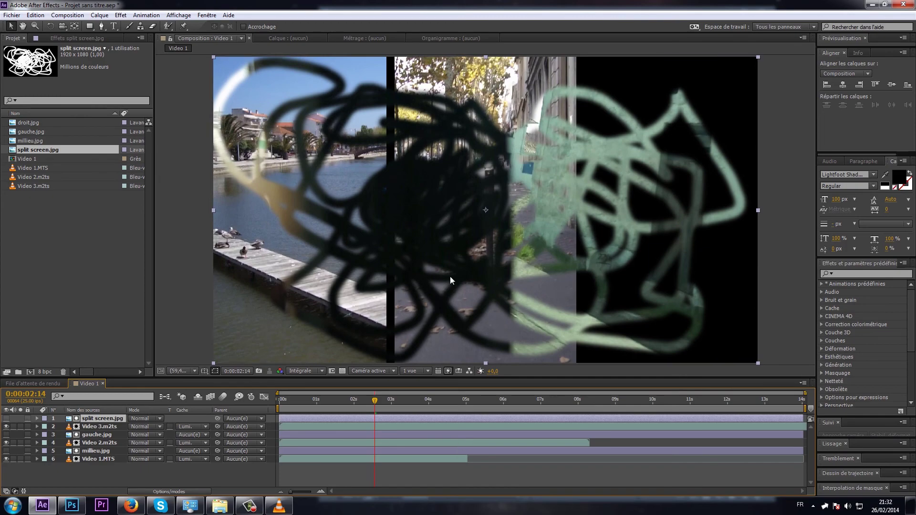
key("KP_0")
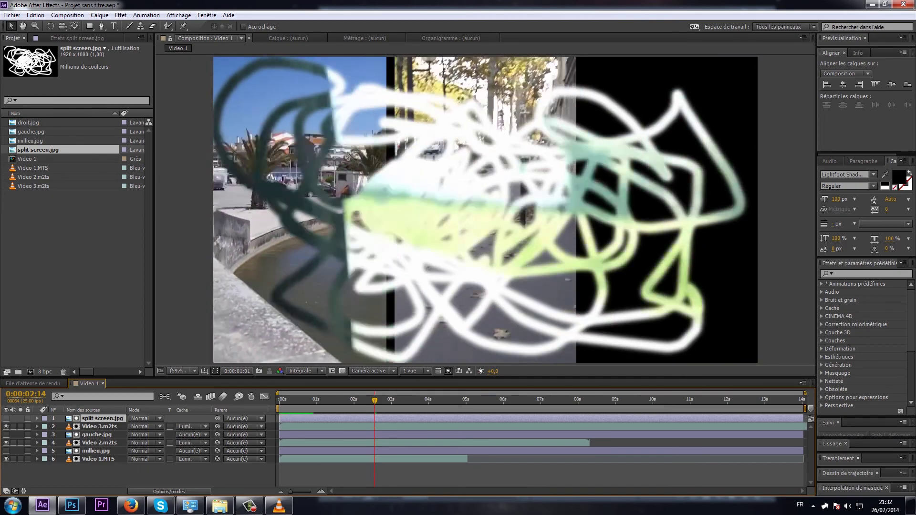